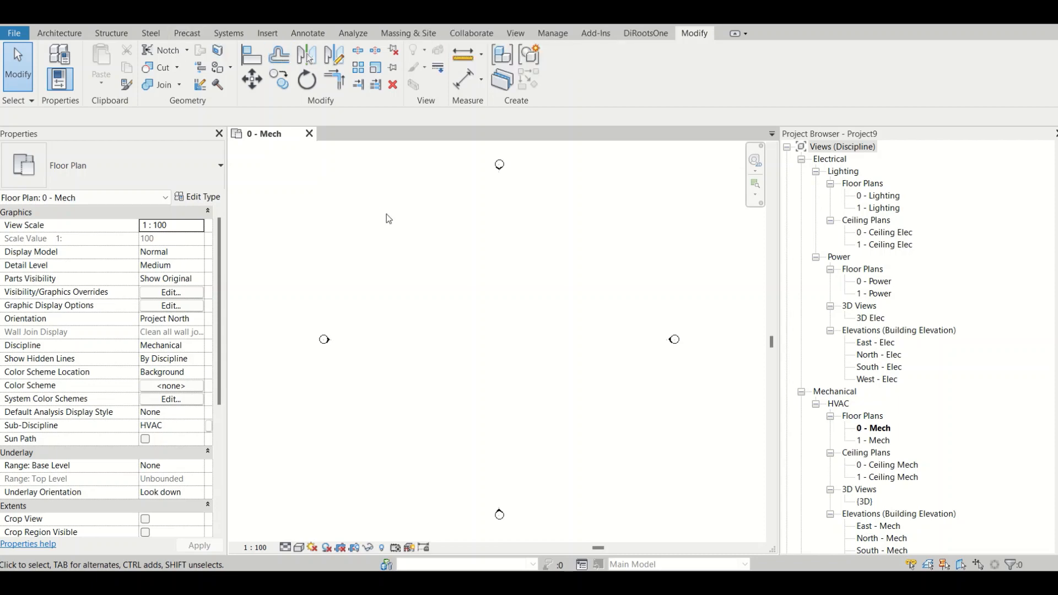
Place a 125 A Lighting and Appliance Panelboard - 400V MLO on the work plane in the 0 - Mech floor plan.
key("e")
key("e")
left_click(722, 64)
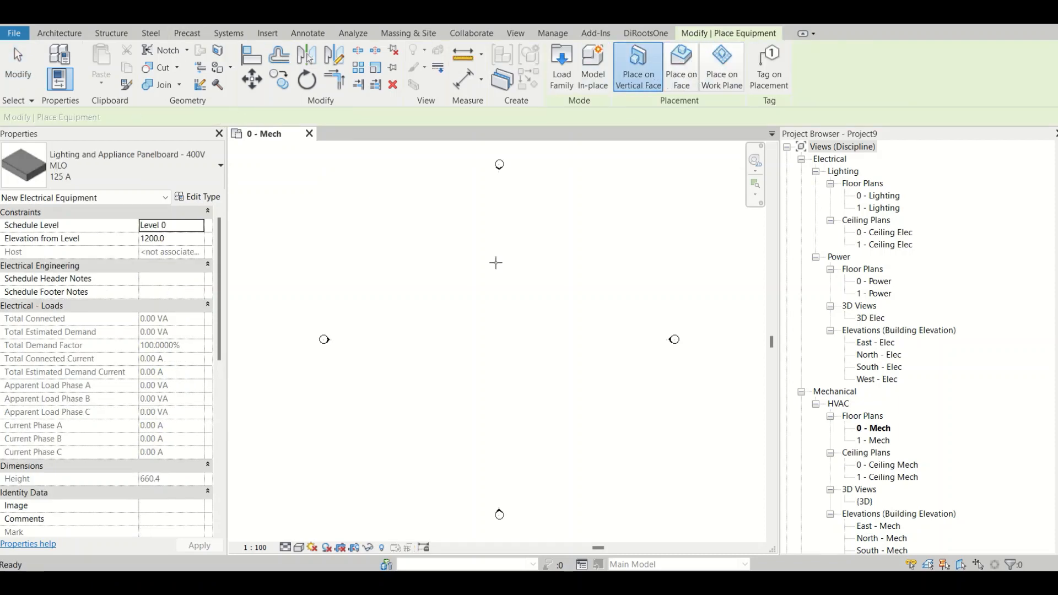
left_click(491, 269)
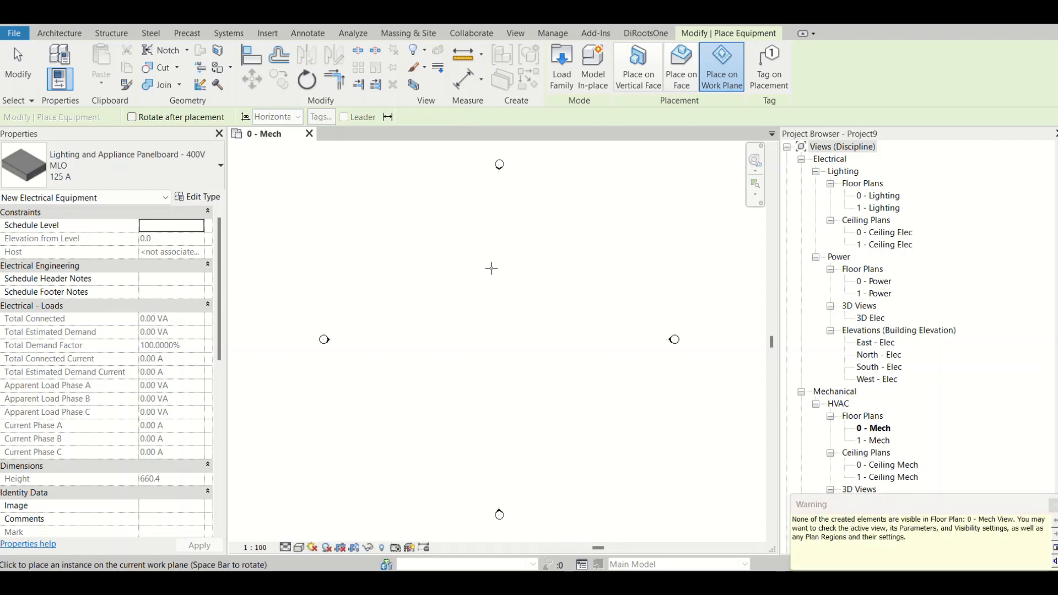
key("Escape")
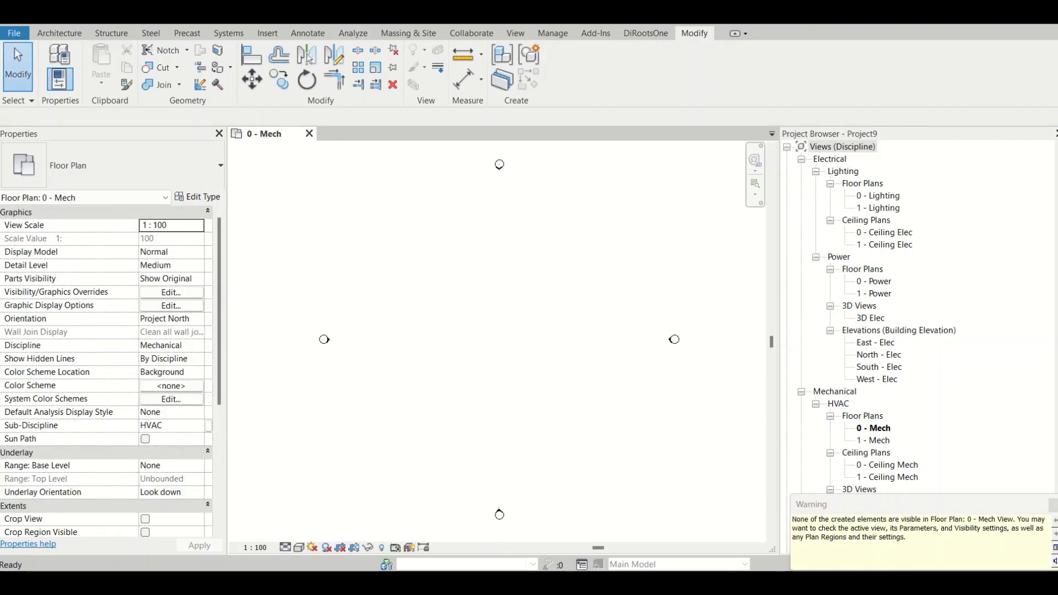
Select one of the placed panelboards in the 3D view, review its properties and open its family for editing.
left_click(256, 25)
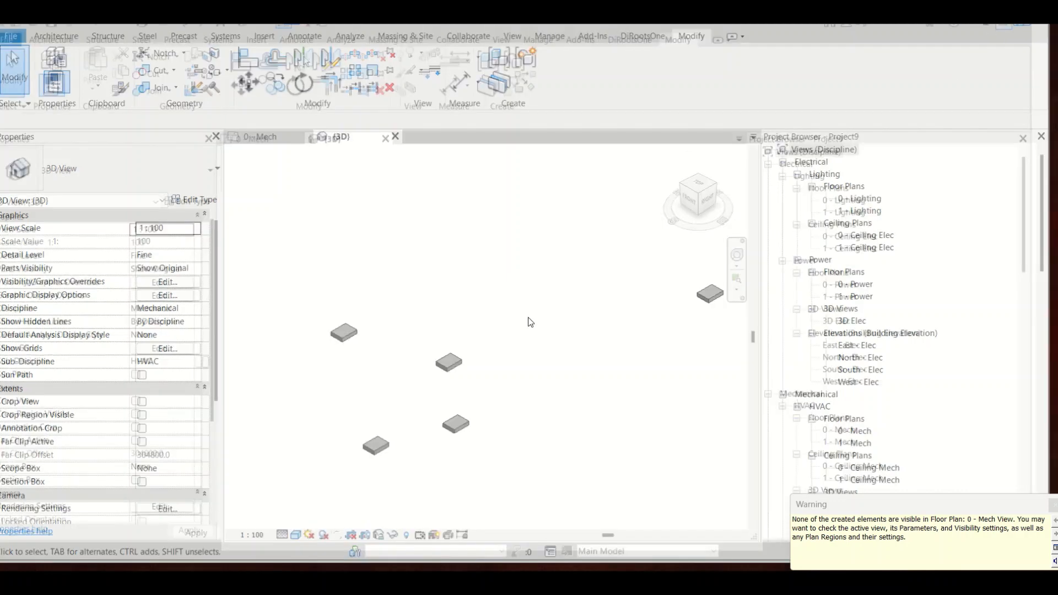
left_click(449, 361)
scroll(450, 391, "up", 3)
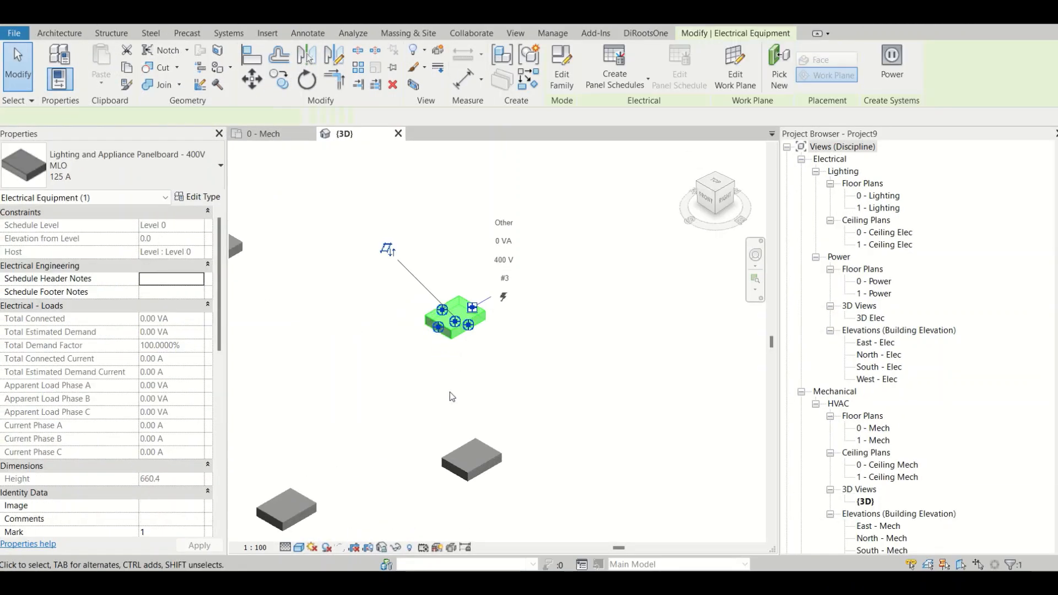
scroll(449, 392, "up", 1)
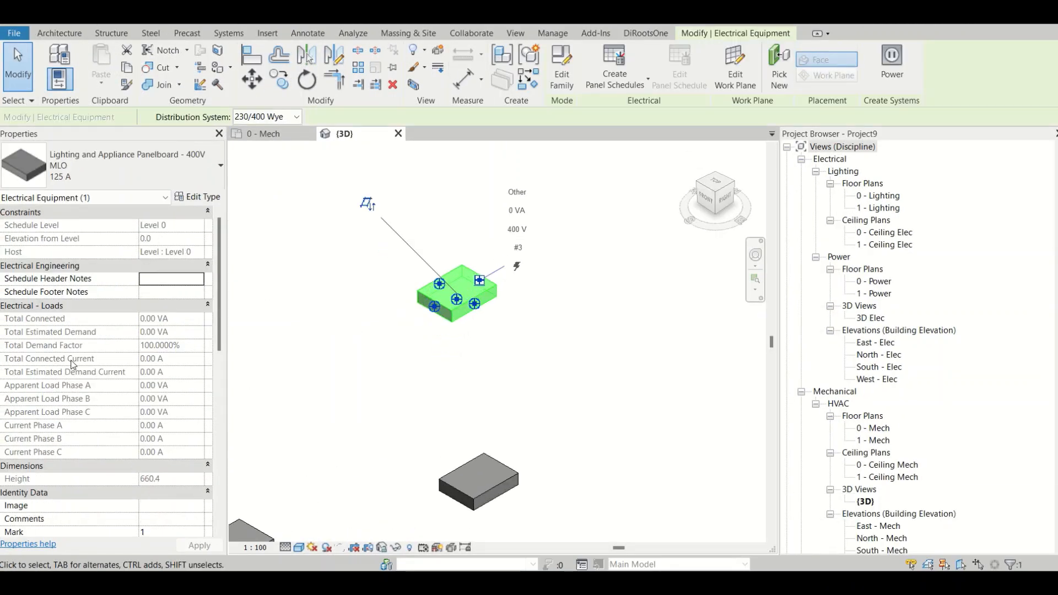
scroll(69, 359, "down", 8)
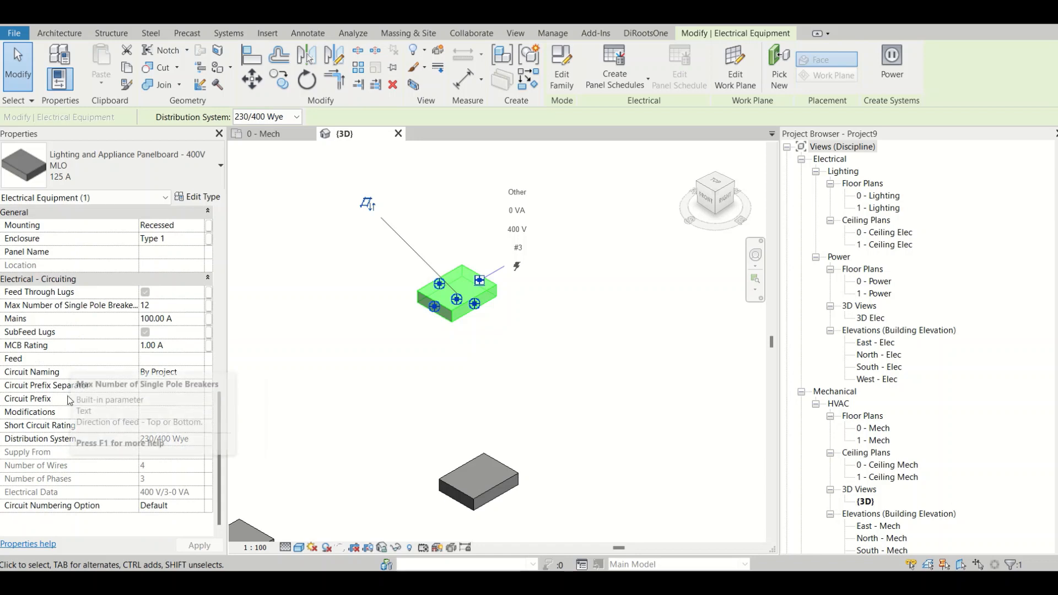
scroll(70, 414, "up", 5)
scroll(70, 414, "up", 4)
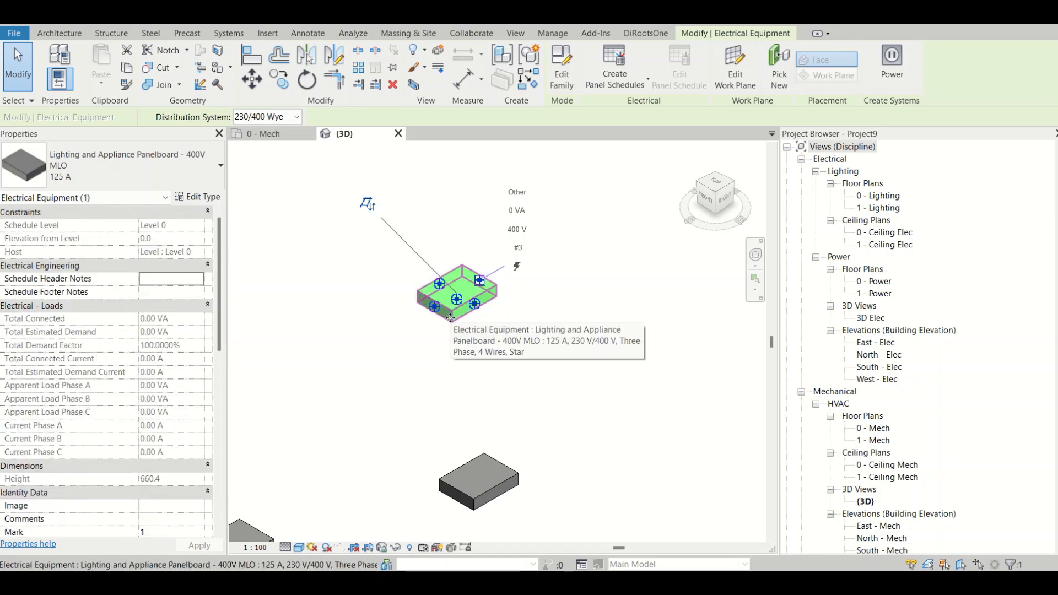
left_click(554, 78)
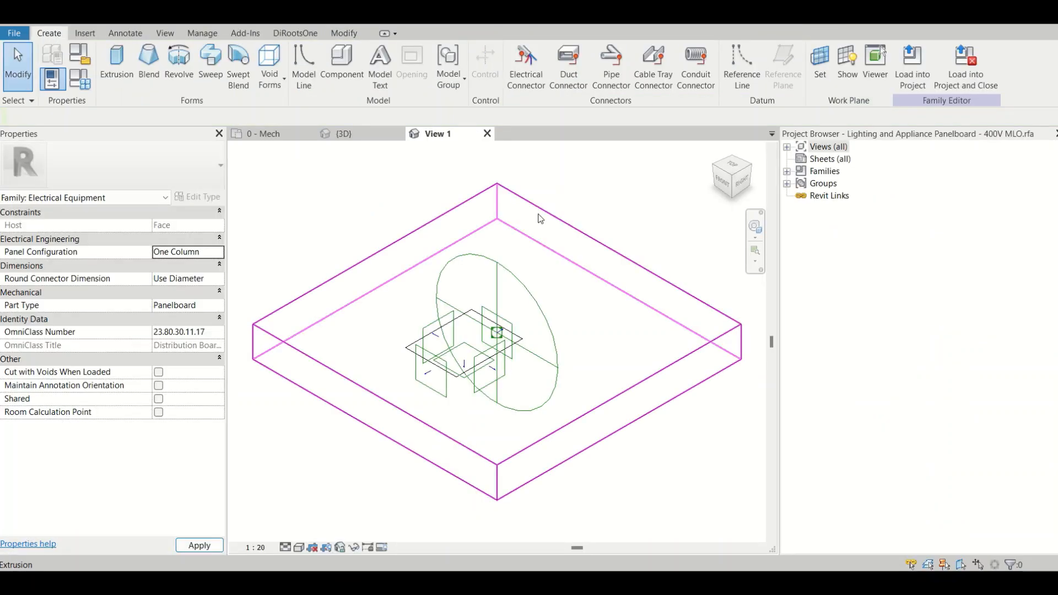
Set the default MCB Rating of the 125 A family type to 2 A.
left_click(81, 81)
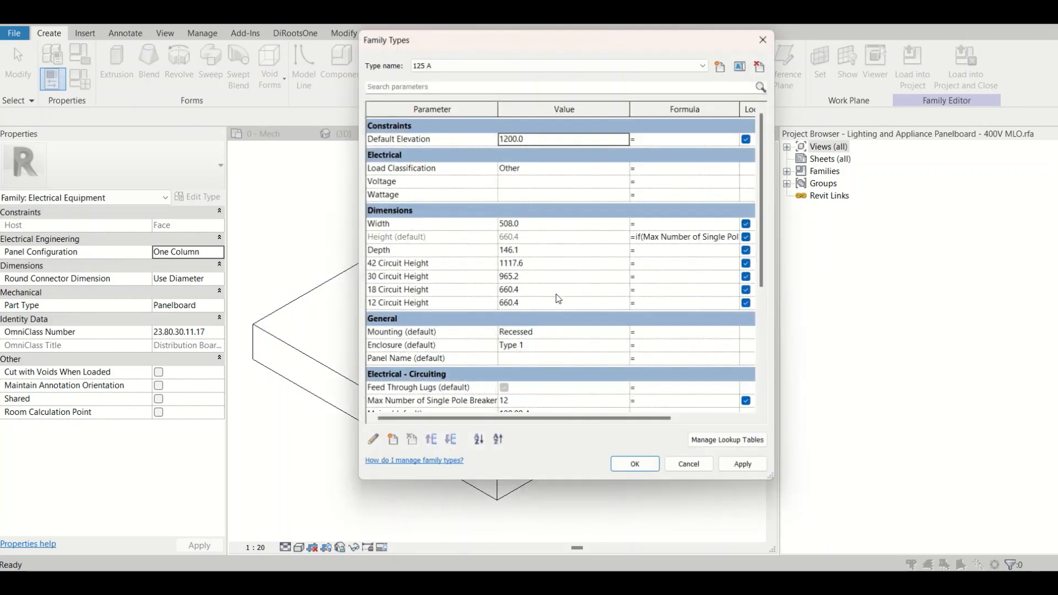
scroll(411, 285, "down", 9)
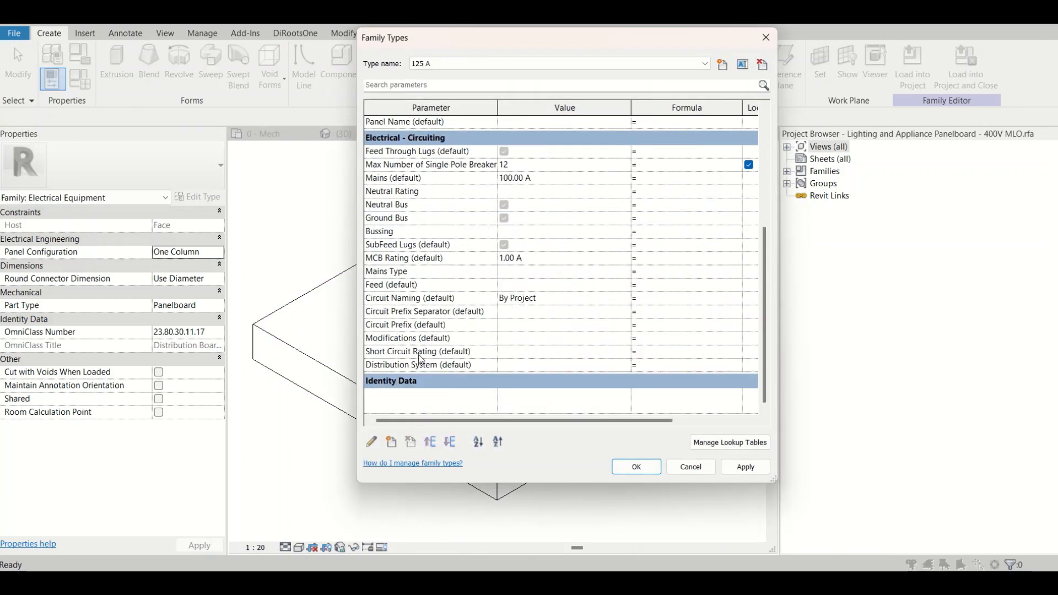
scroll(421, 359, "up", 3)
scroll(421, 359, "up", 3)
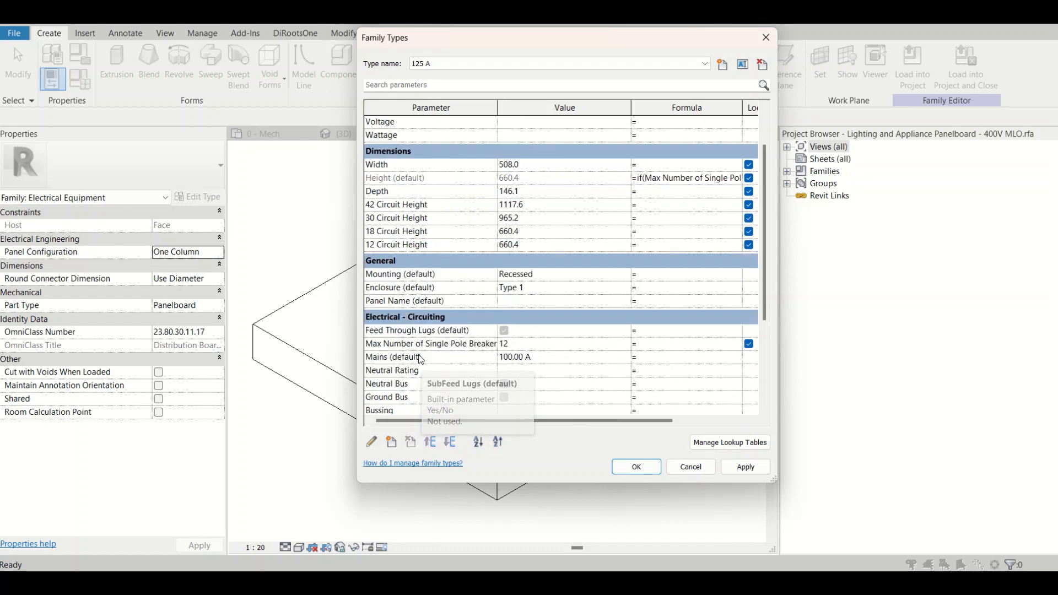
scroll(422, 359, "down", 2)
scroll(421, 359, "down", 3)
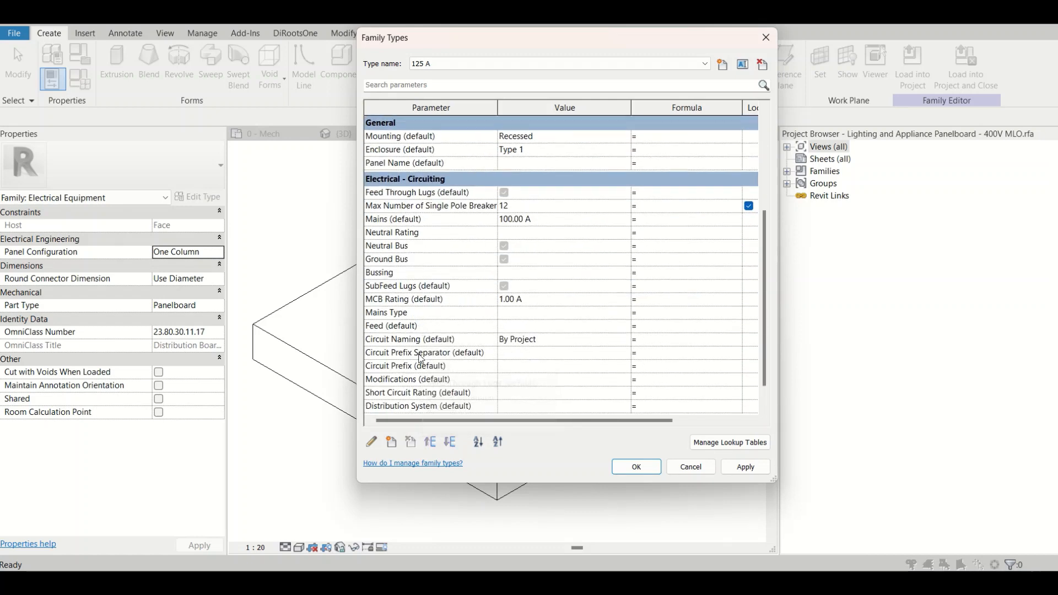
scroll(421, 359, "down", 1)
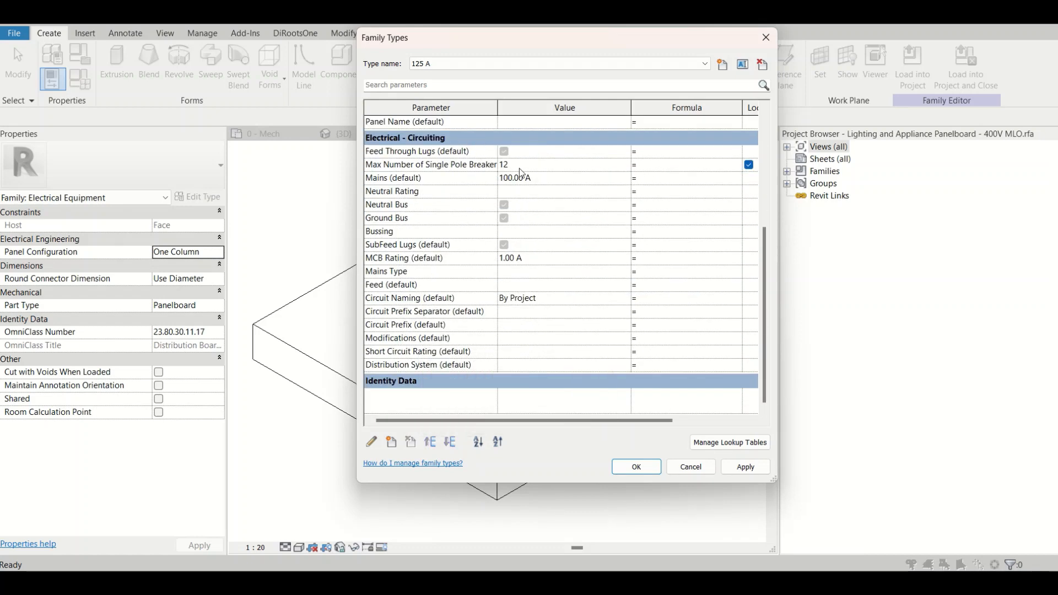
left_click(543, 178)
left_click(541, 259)
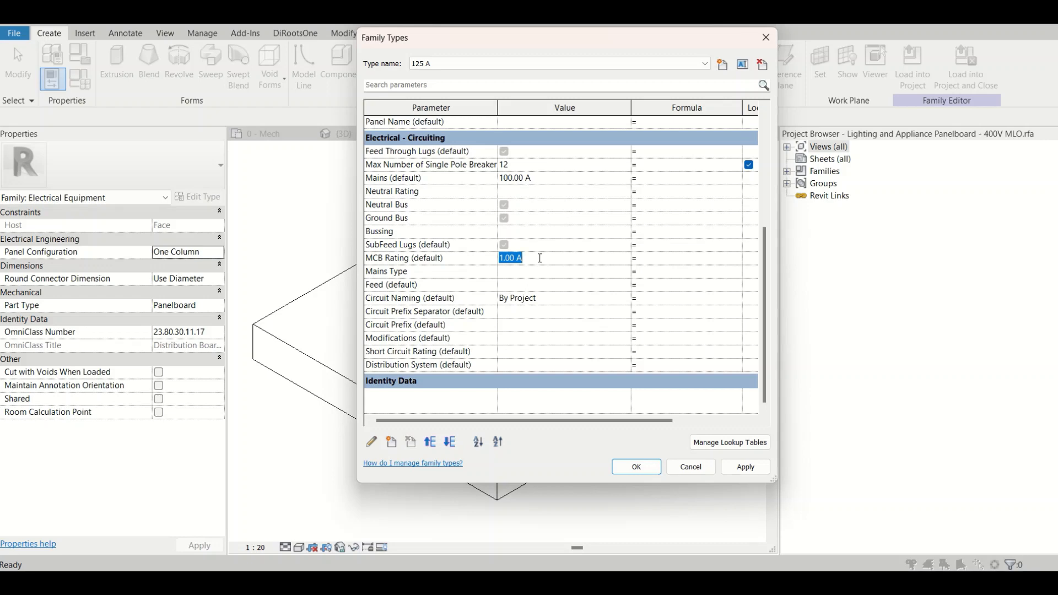
type("25")
type(" A")
left_click(560, 281)
Create an instance family parameter named A1 of type Number, grouped under Other.
left_click(391, 442)
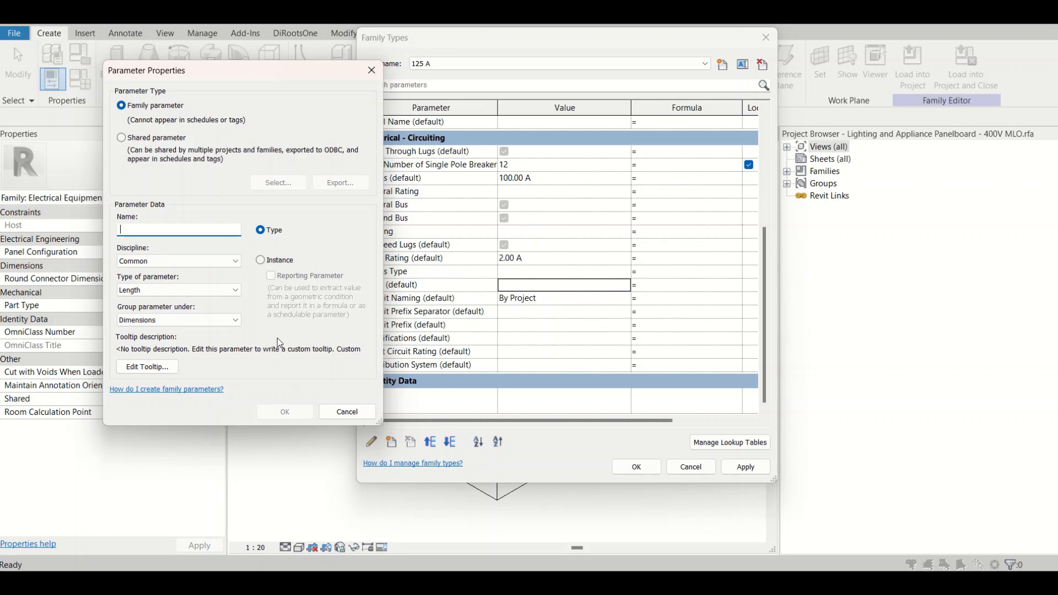
left_click(284, 262)
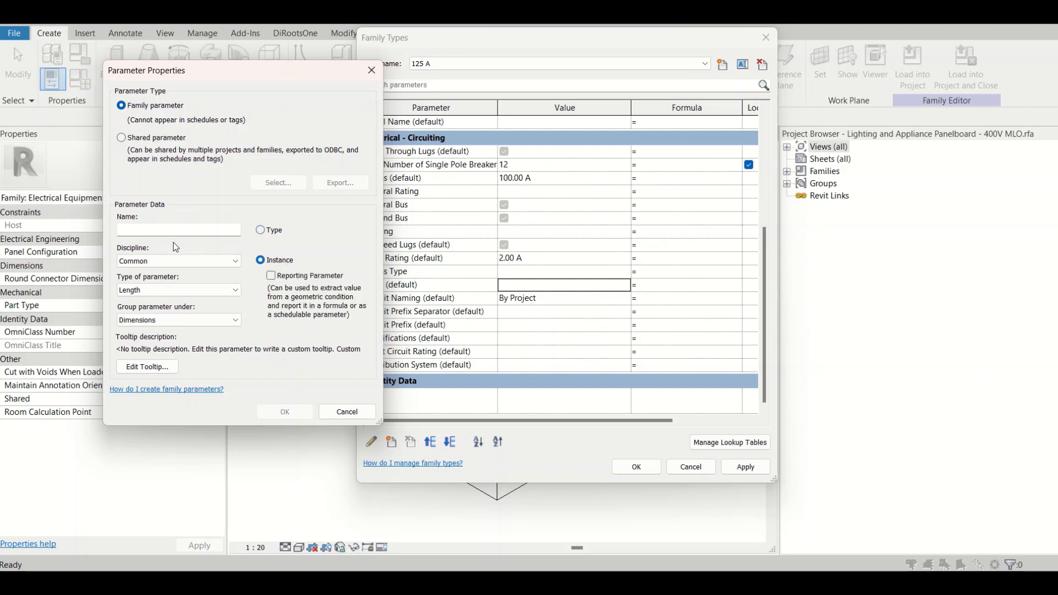
left_click(175, 234)
type("A1")
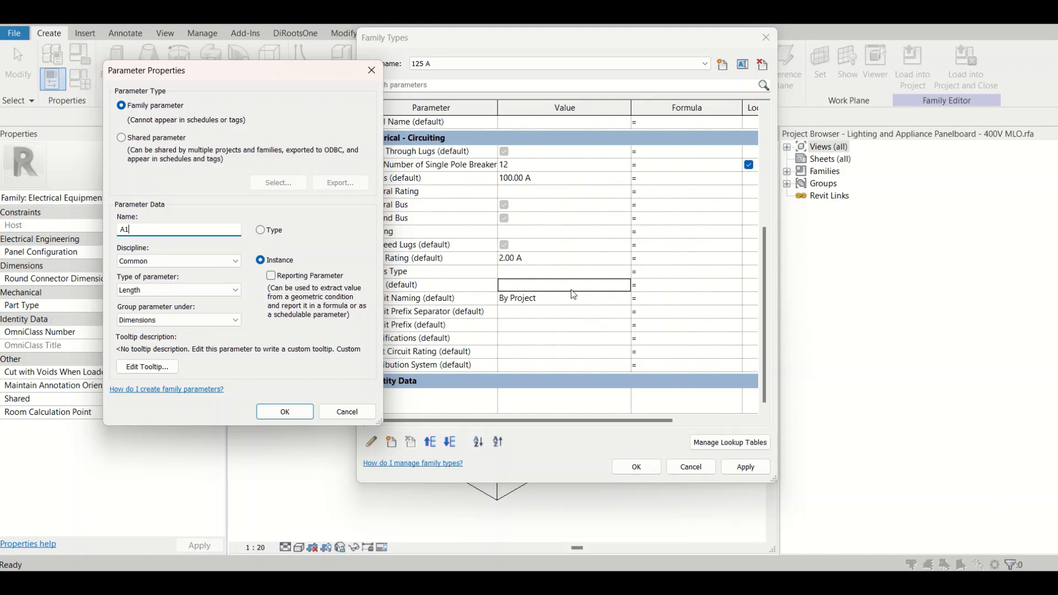
left_click(166, 290)
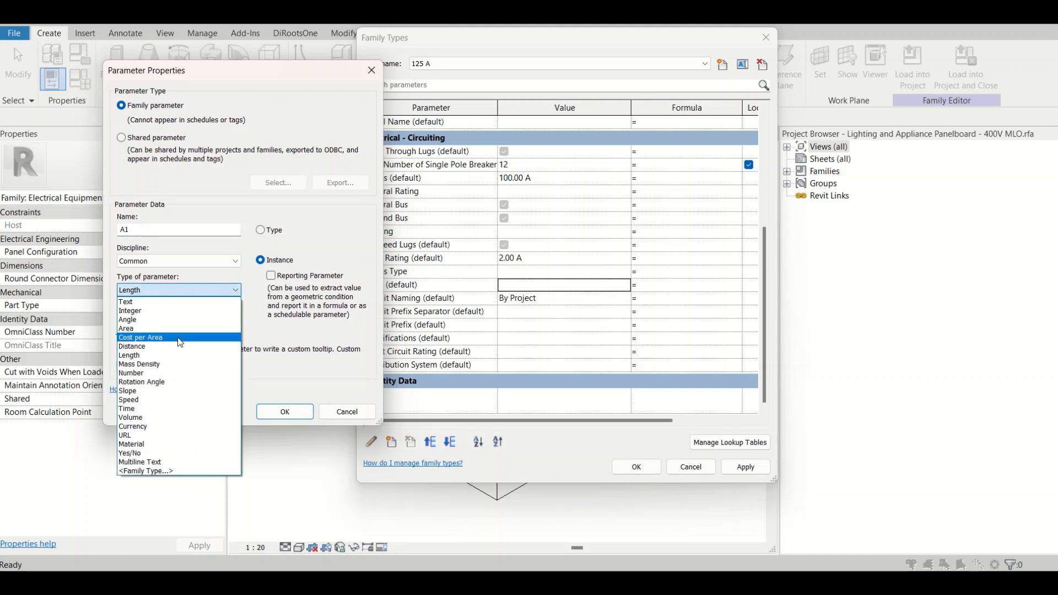
left_click(179, 374)
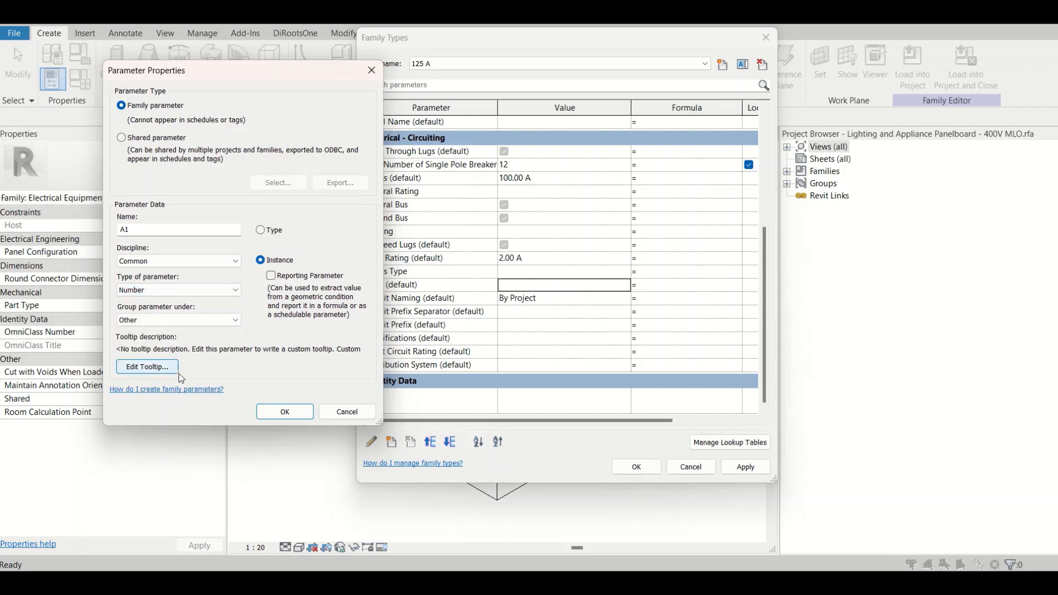
left_click(177, 324)
left_click(94, 323)
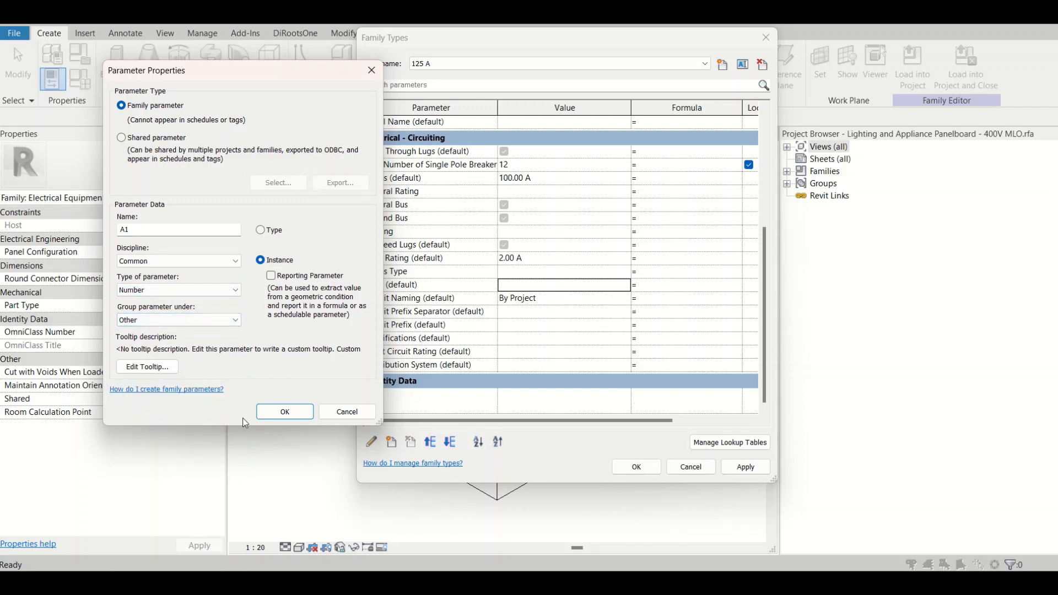
left_click(276, 413)
Start the A1 parameter's formula with the copied parameter name Mains.
scroll(527, 396, "down", 1)
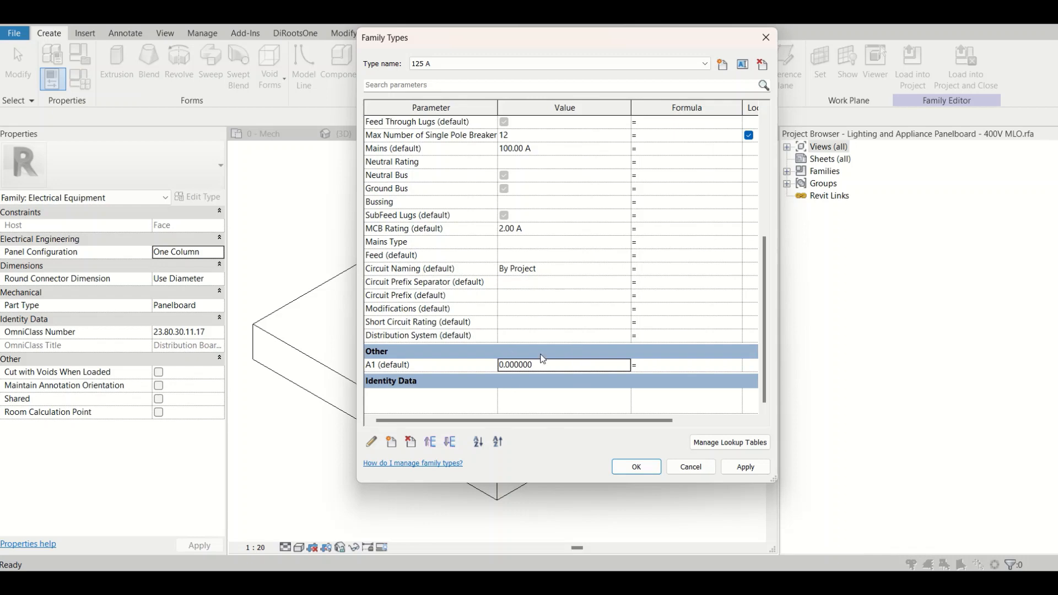
left_click(556, 367)
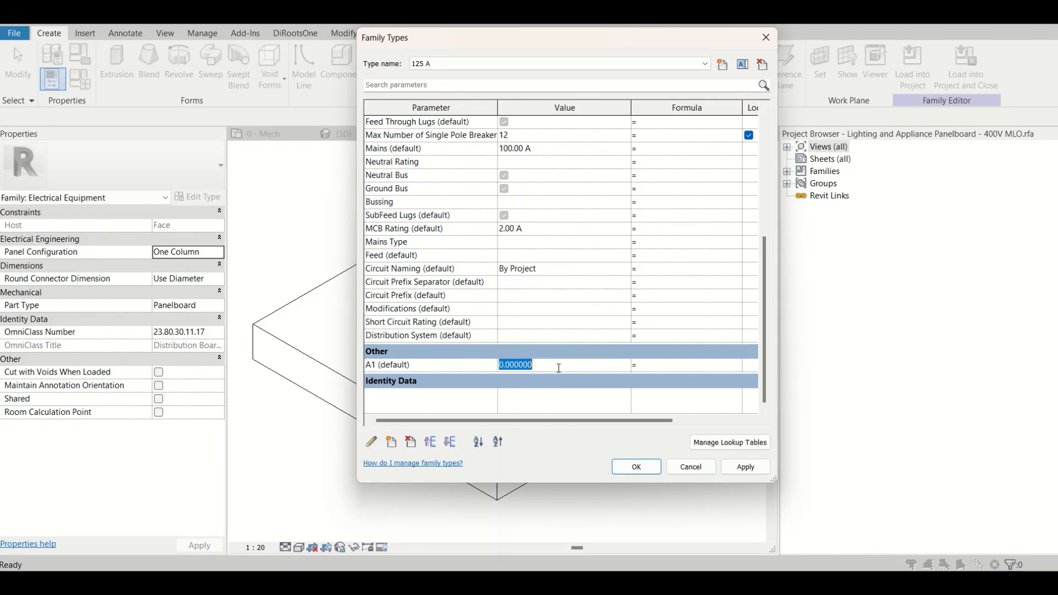
left_click(672, 367)
left_click(390, 149)
left_click(388, 148)
left_click_drag(388, 149, 319, 152)
key("ctrl+c")
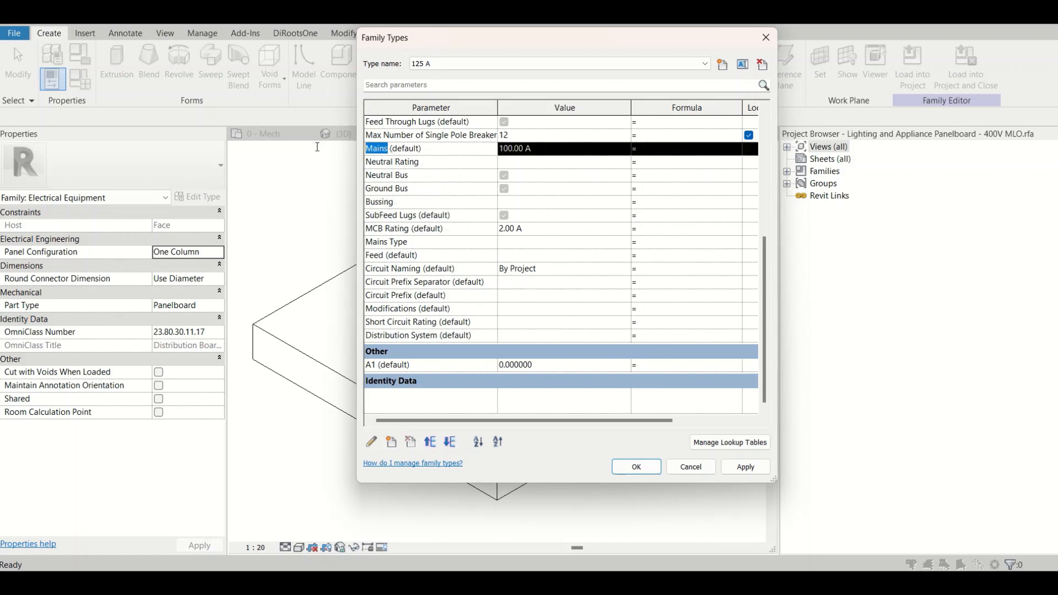
left_click(640, 366)
key("ctrl+v")
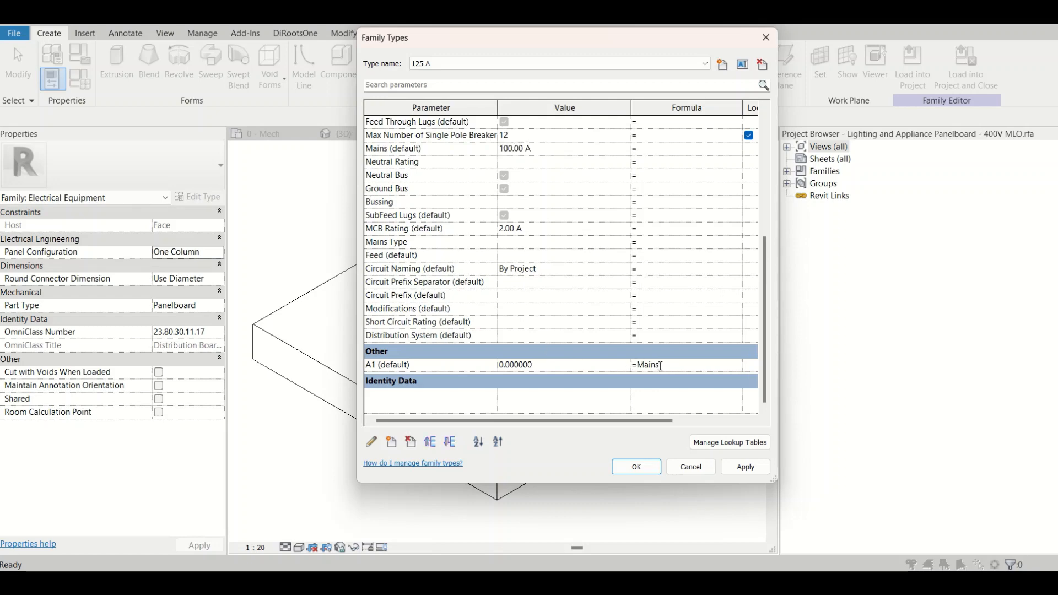
Complete the A1 formula as (Mains / (MCB Rating)) and apply it.
type("/")
left_click(397, 236)
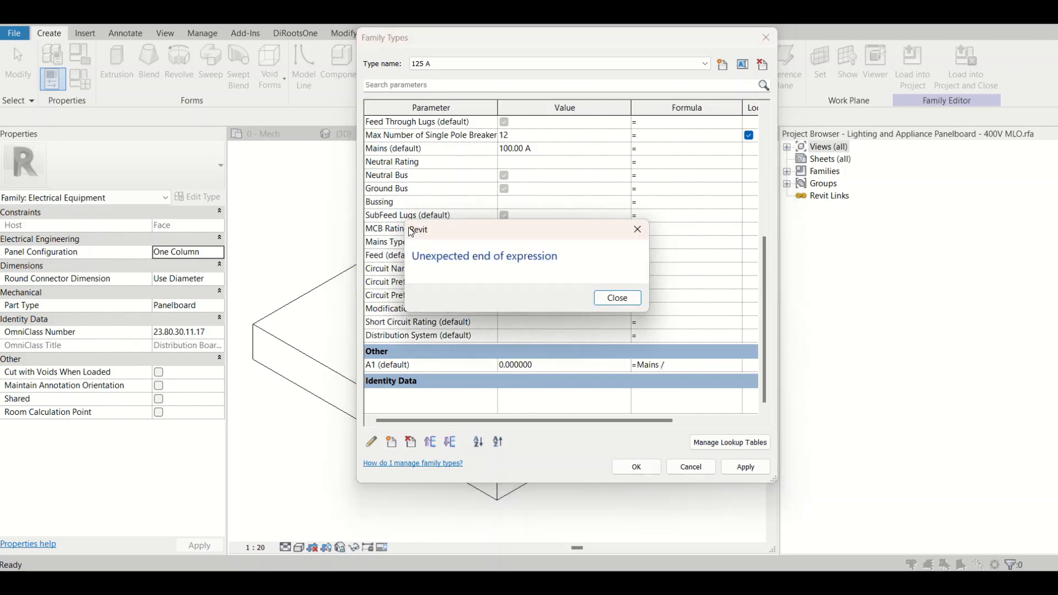
left_click(637, 230)
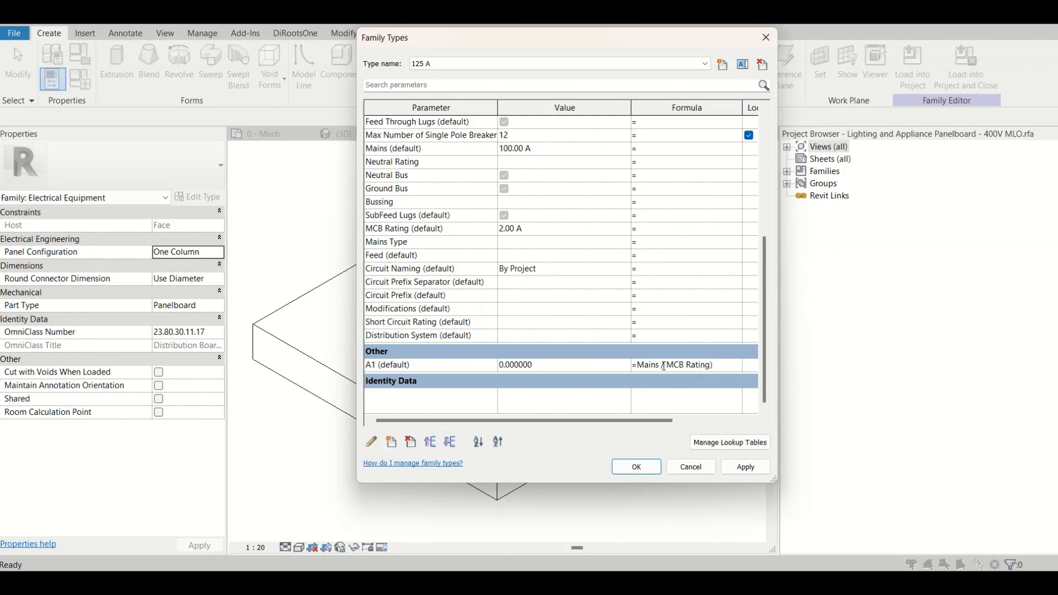
type("(")
left_click(639, 359)
type("(")
left_click(752, 468)
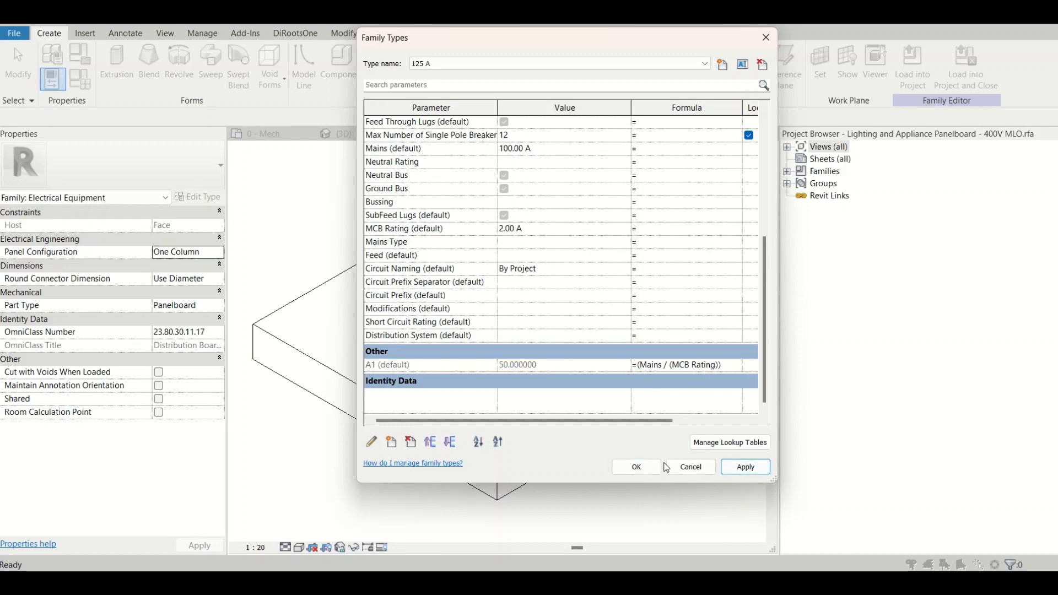
Set the default Mains value to 500 A and accept the family type changes.
scroll(510, 352, "up", 3)
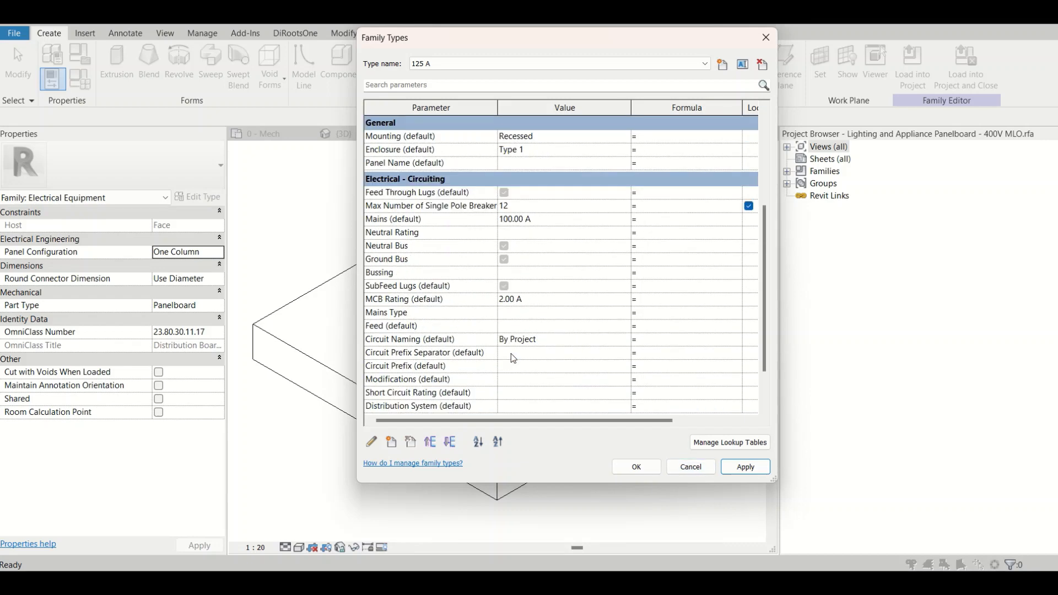
left_click(513, 219)
left_click_drag(513, 219, 461, 216)
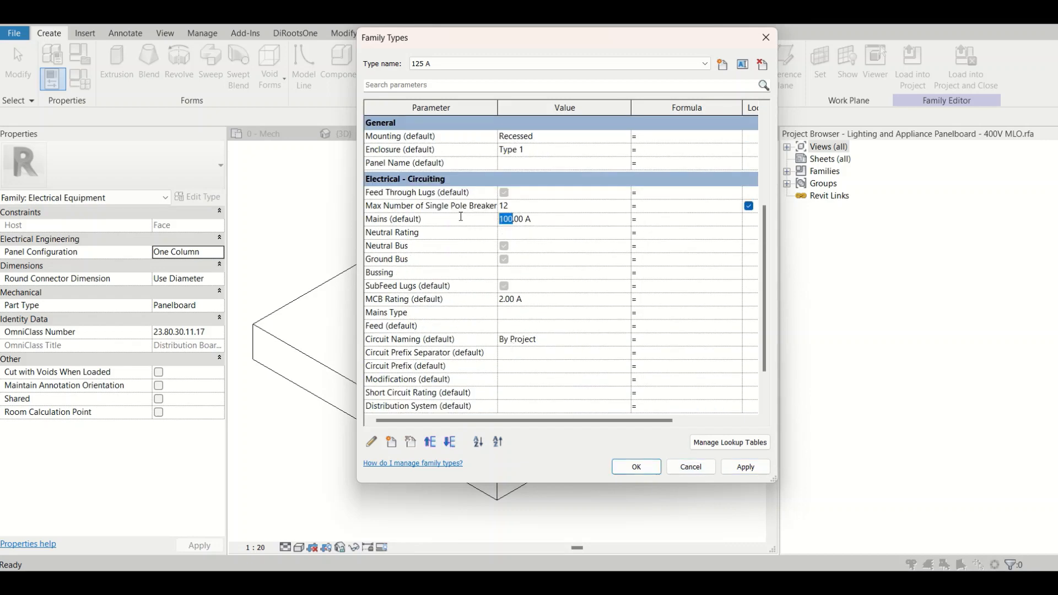
type("500")
scroll(555, 327, "down", 3)
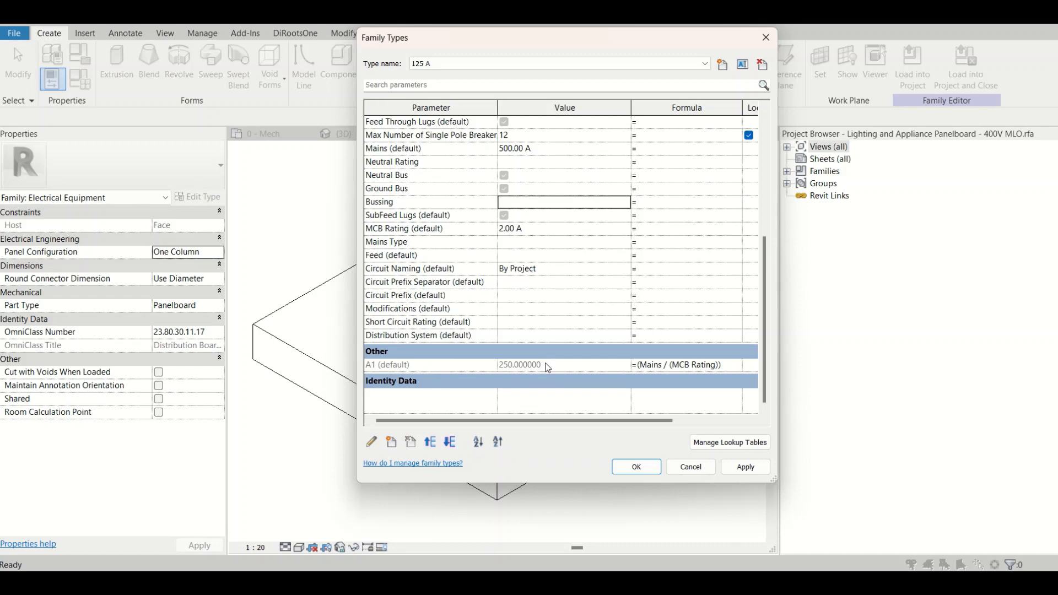
left_click(636, 467)
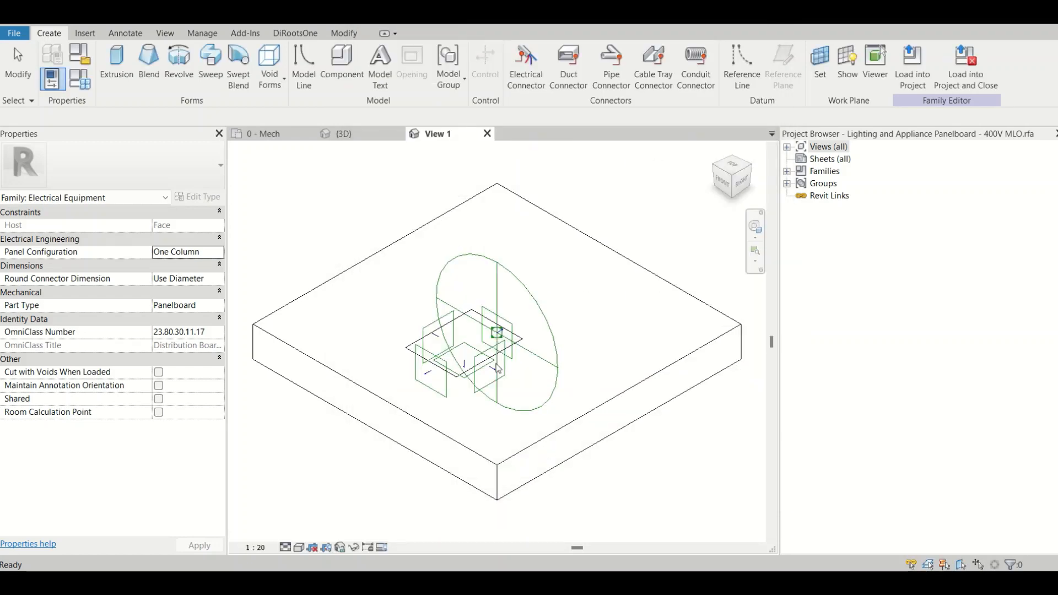
Load the edited panelboard family into the project, overwriting the existing version and its parameter values.
left_click(913, 66)
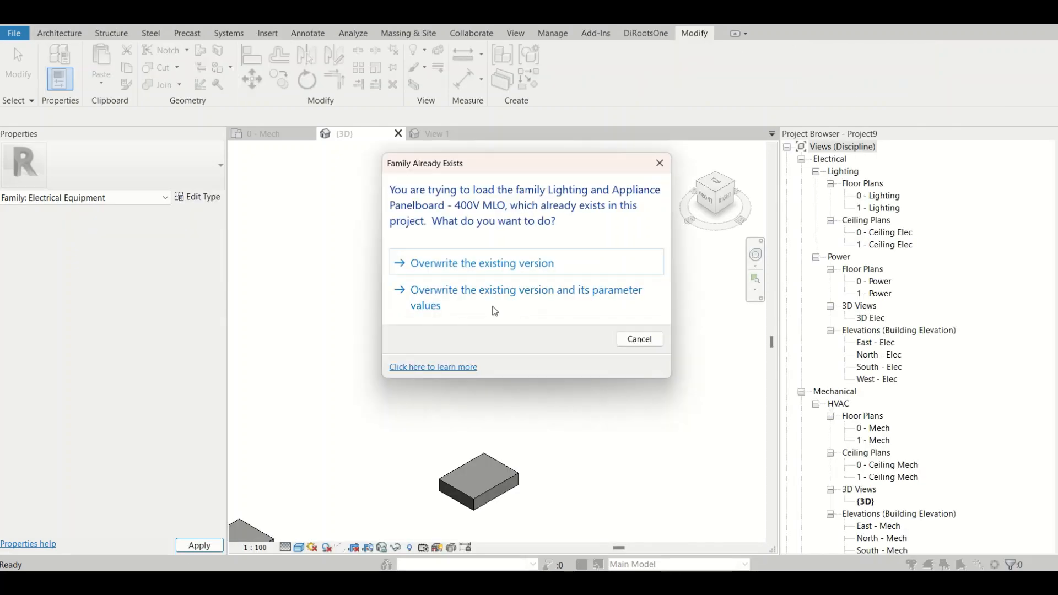
left_click(487, 309)
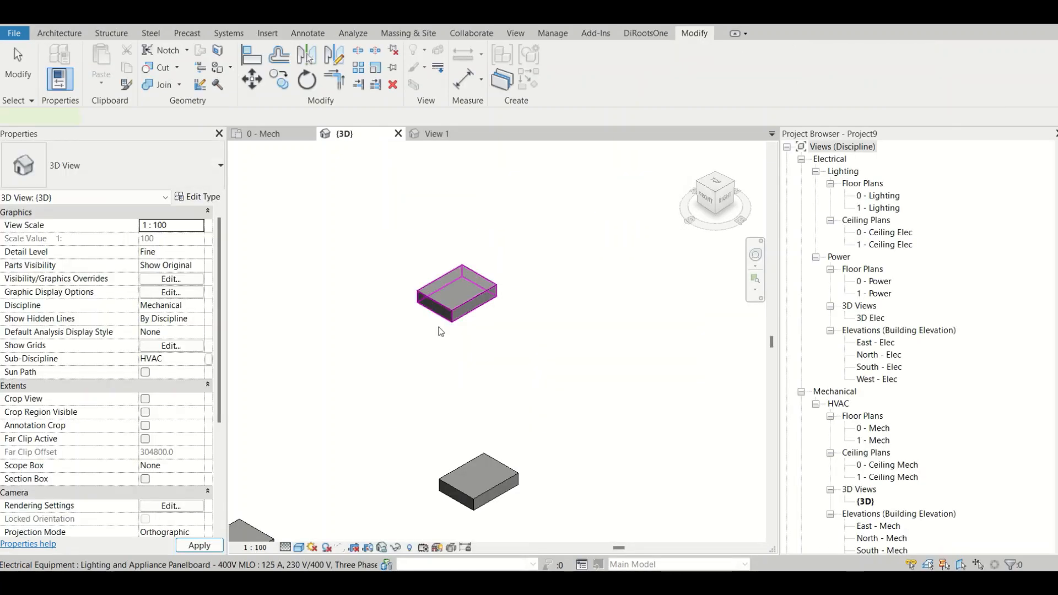
Set the Mains value of the upper panelboard in the 3D view to 600 A.
left_click(461, 306)
scroll(66, 366, "down", 8)
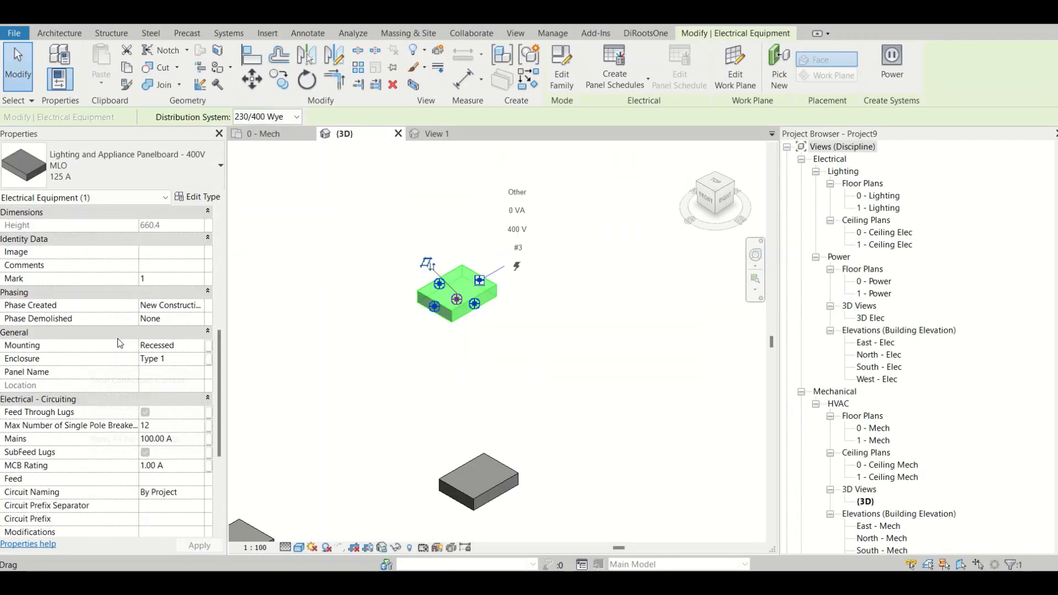
scroll(55, 325, "down", 5)
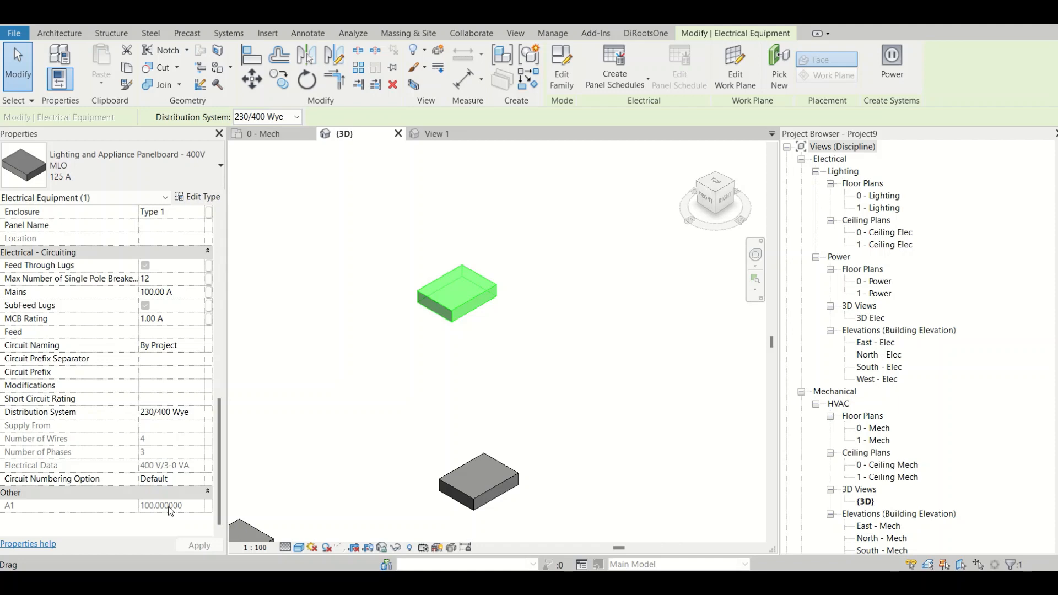
left_click(172, 292)
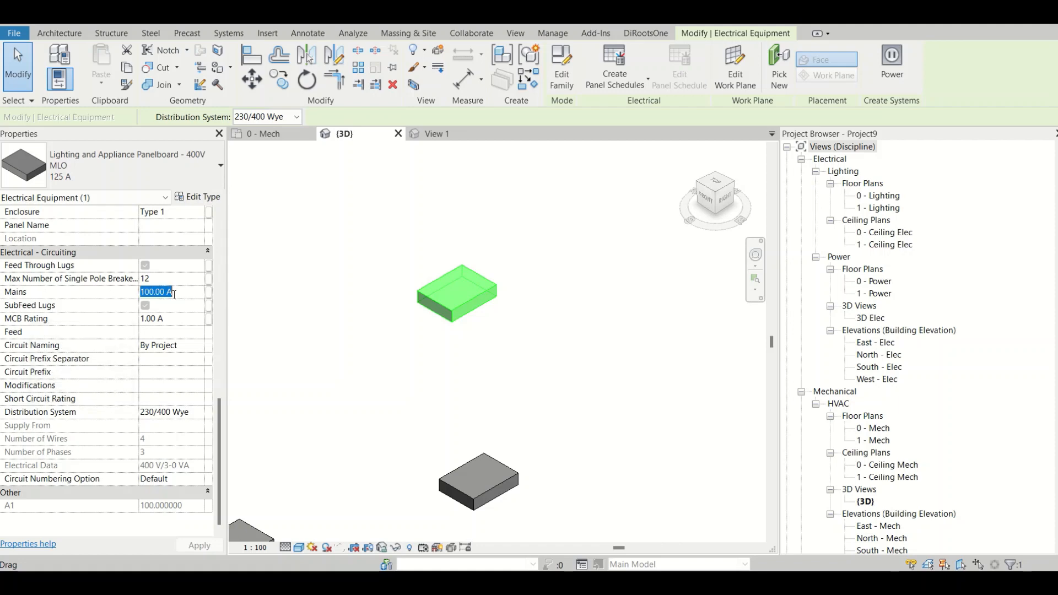
left_click(164, 292)
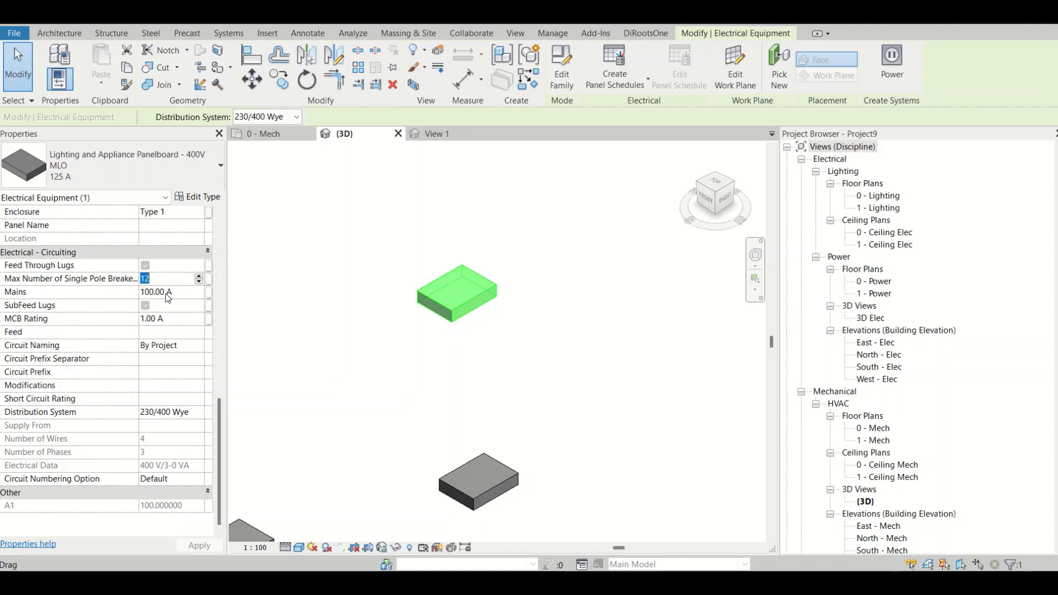
left_click_drag(165, 292, 67, 280)
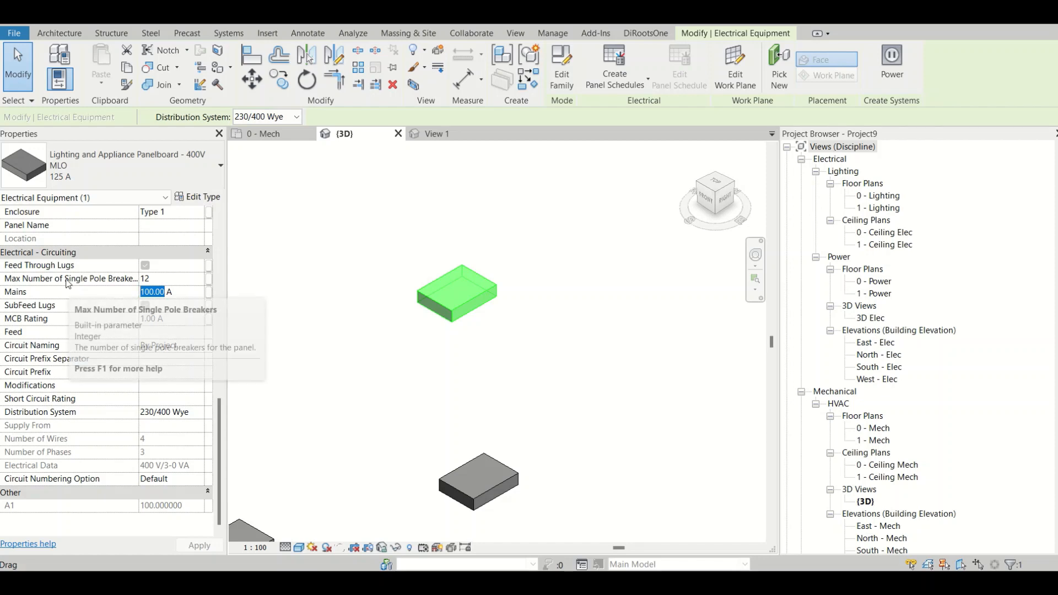
type("600")
left_click(319, 375)
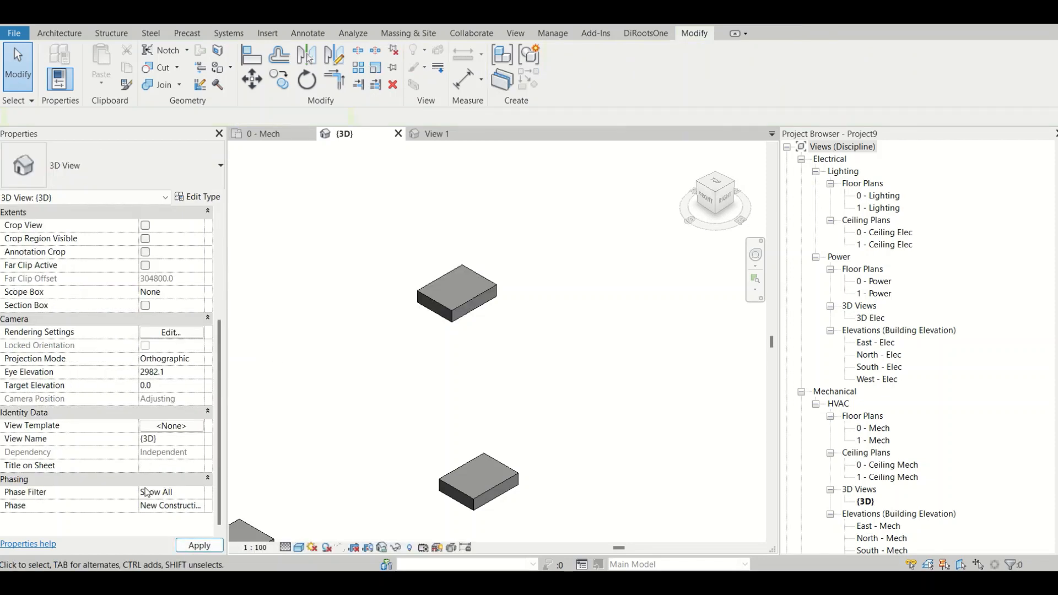
Set the upper panelboard's MCB Rating to 3 A and check its calculated A1 parameter.
left_click(447, 314)
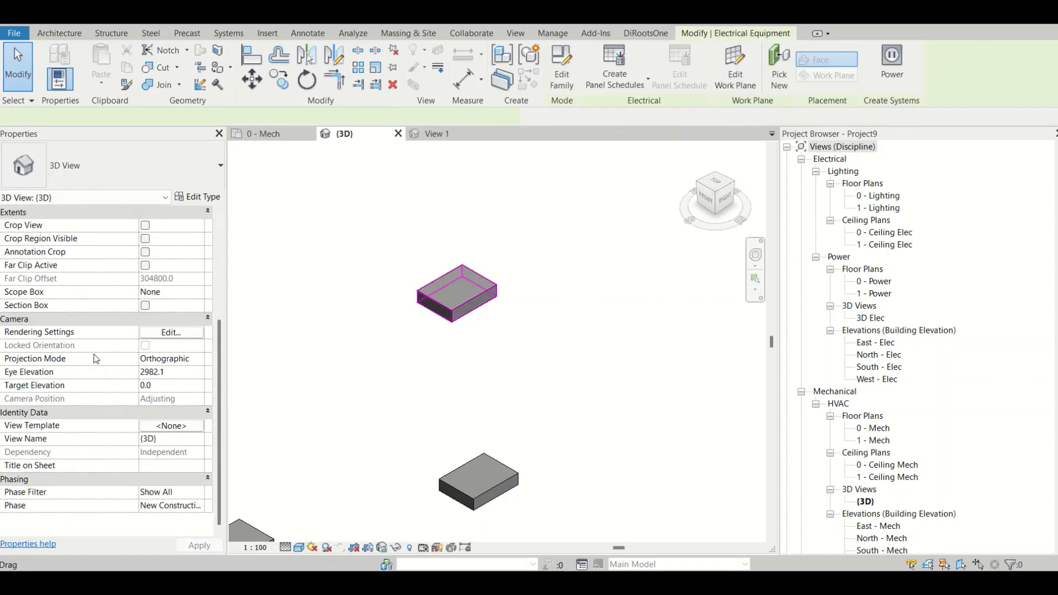
left_click(290, 370)
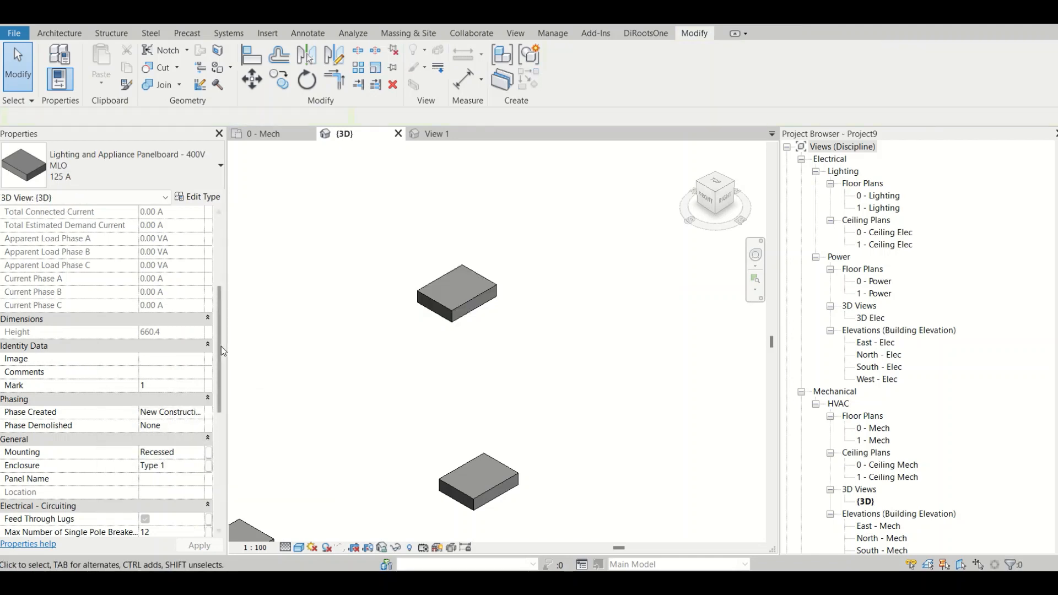
left_click(453, 282)
scroll(125, 347, "down", 5)
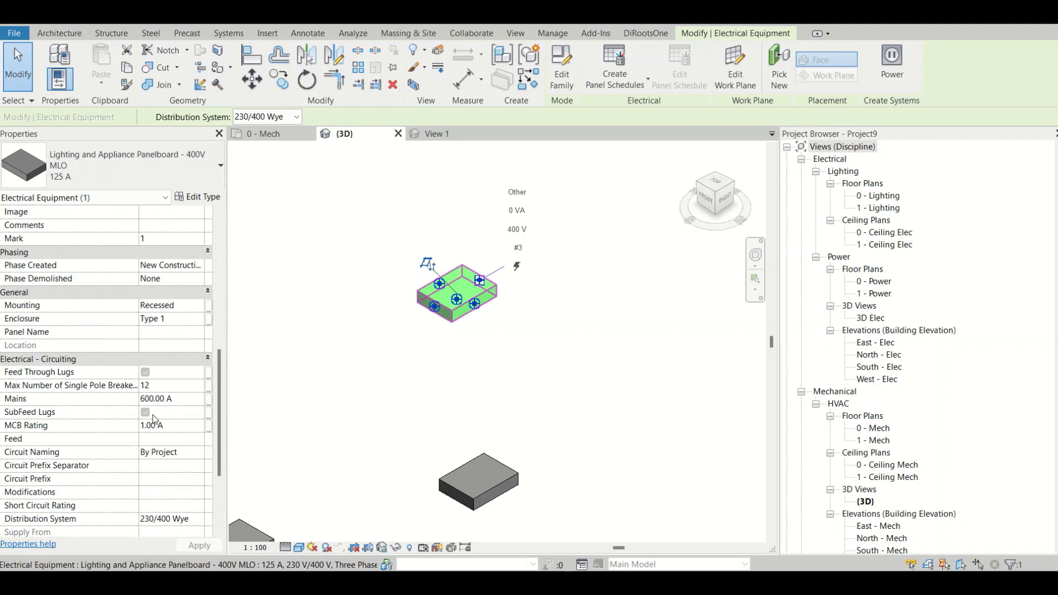
left_click(146, 425)
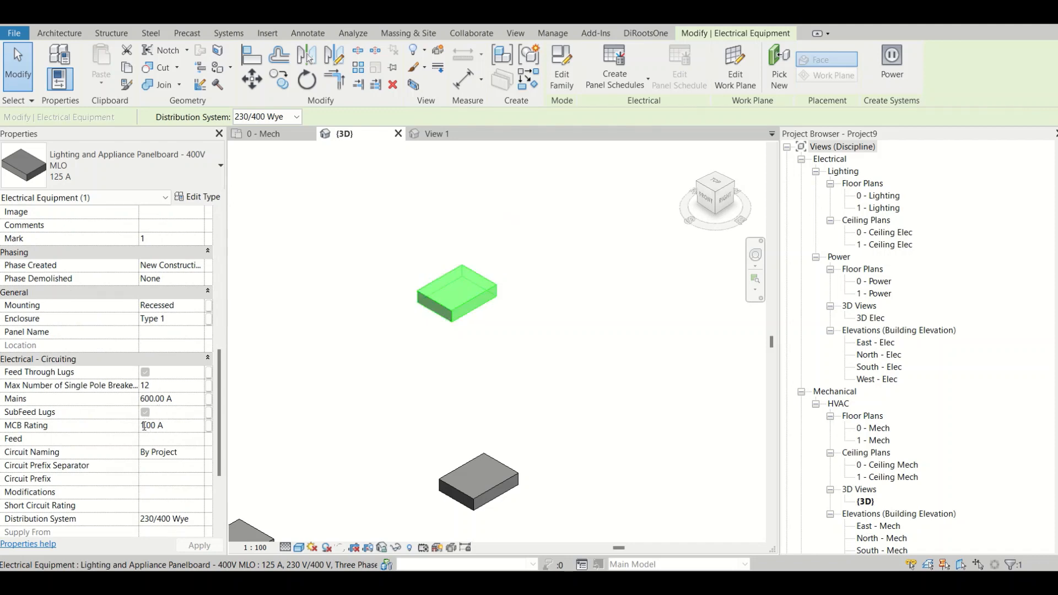
left_click_drag(144, 425, 137, 426)
type("3.")
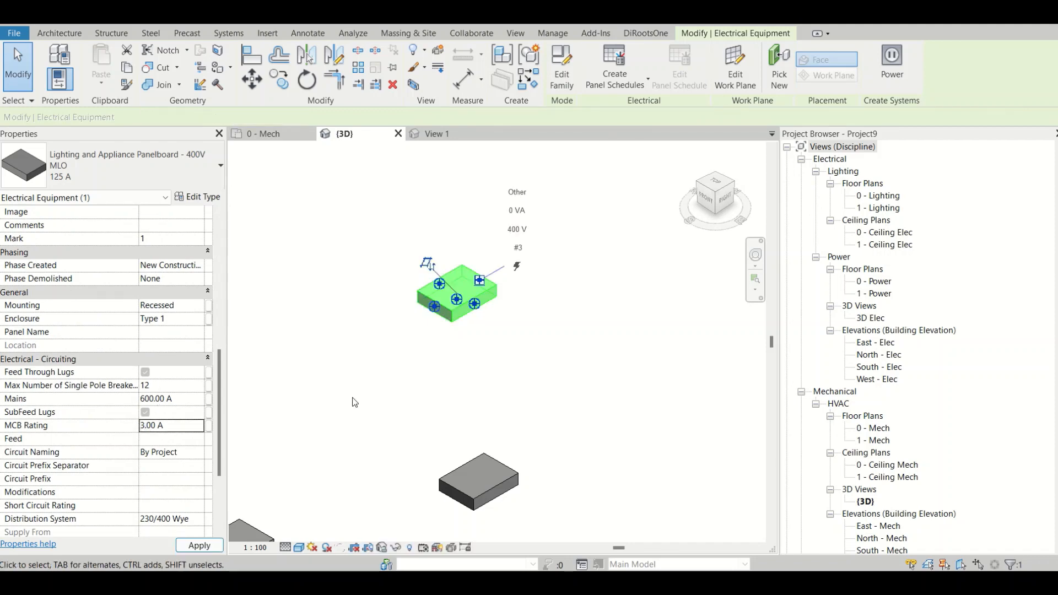
scroll(153, 485, "down", 3)
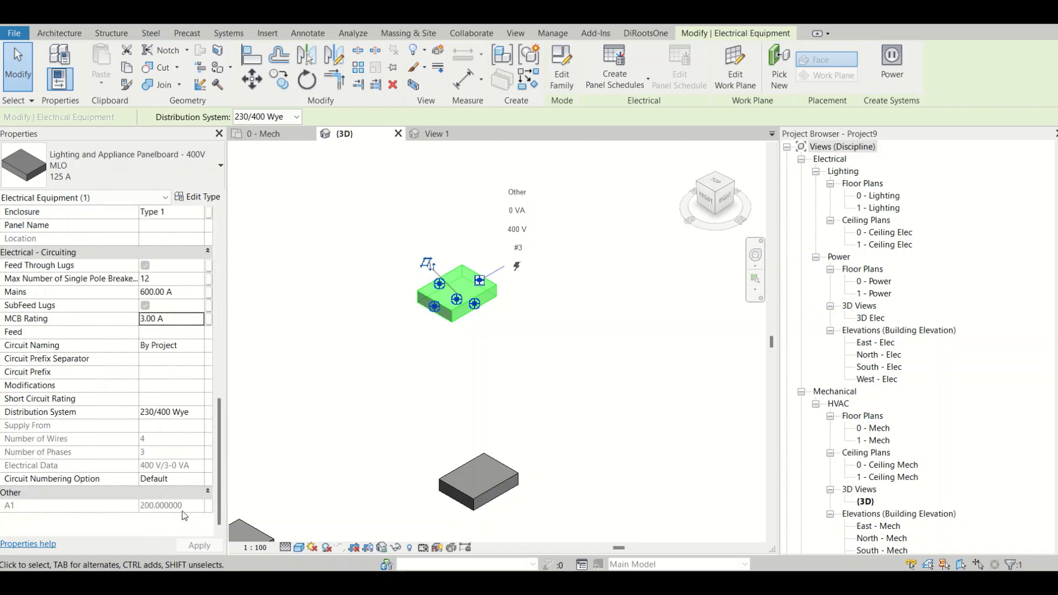
left_click(373, 359)
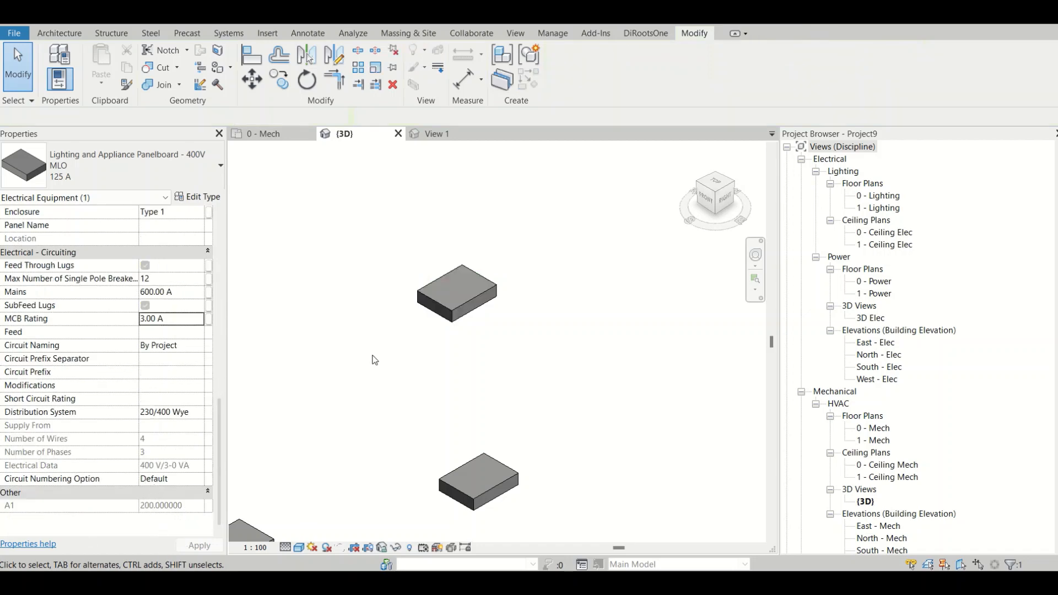
Return to editing the panelboard family and select the A1 parameter in its family types.
left_click(476, 288)
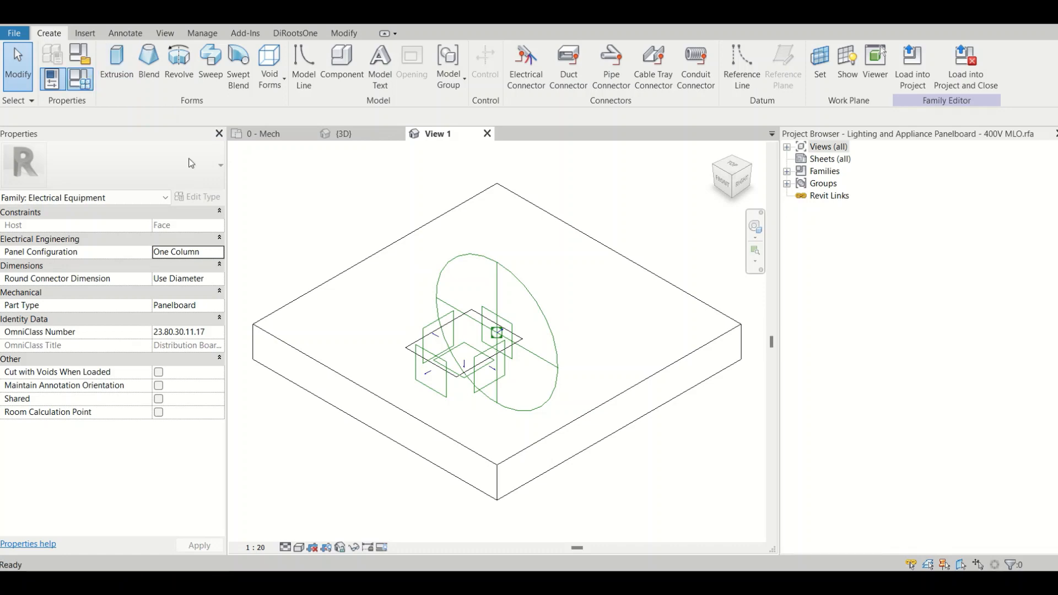
left_click(80, 78)
scroll(425, 337, "down", 6)
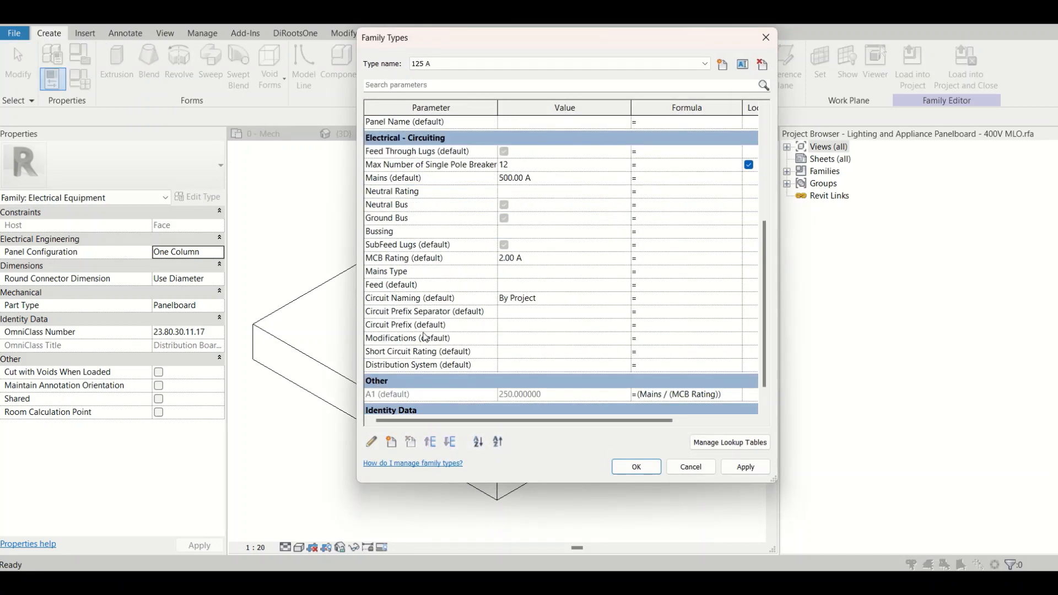
left_click(406, 371)
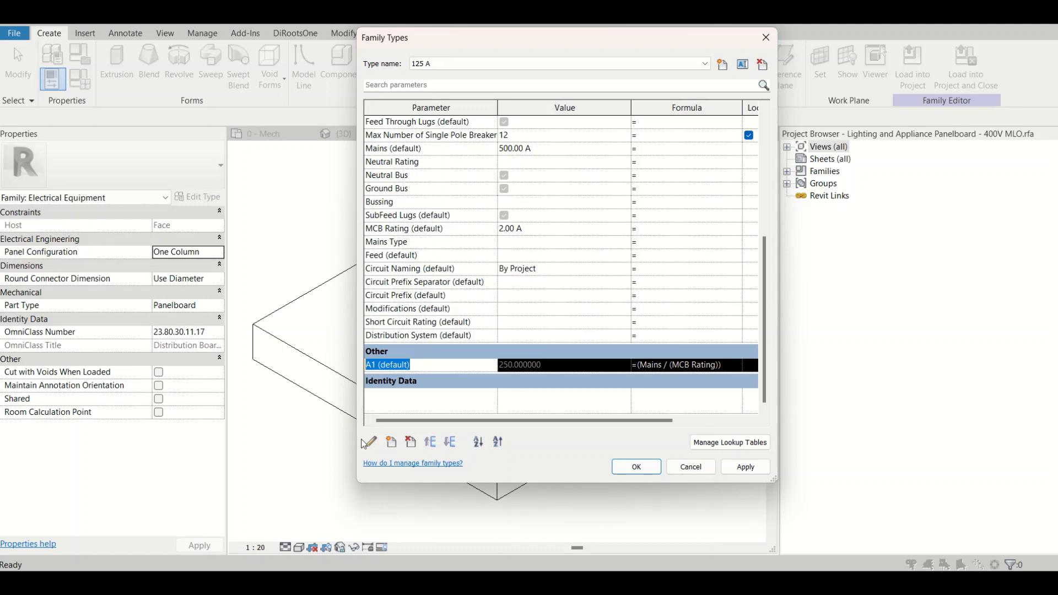
Add an instance family parameter named B1 with the Electrical discipline and Current as its parameter type.
left_click(392, 441)
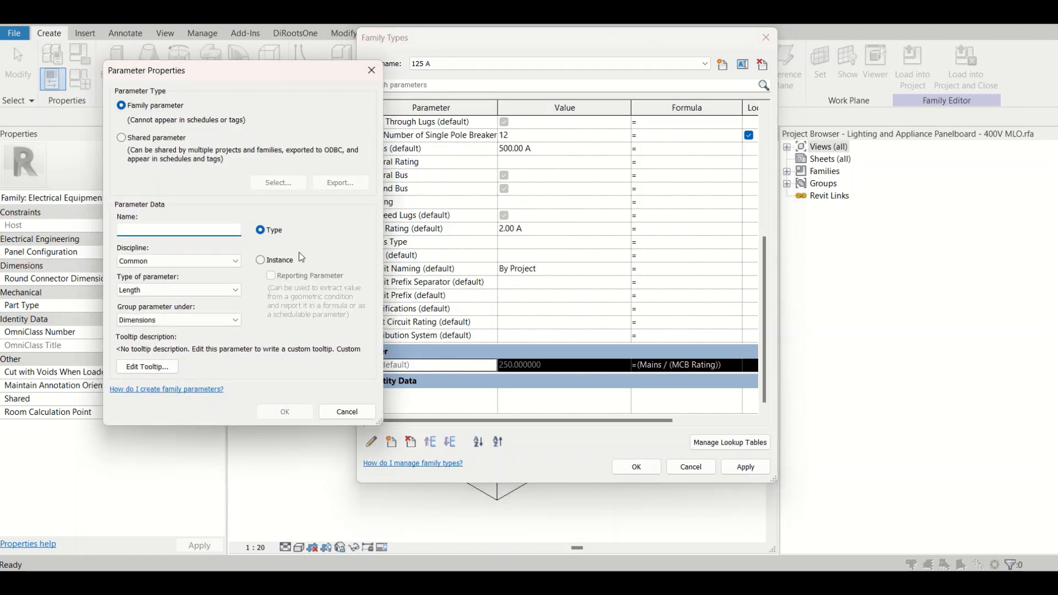
left_click(263, 260)
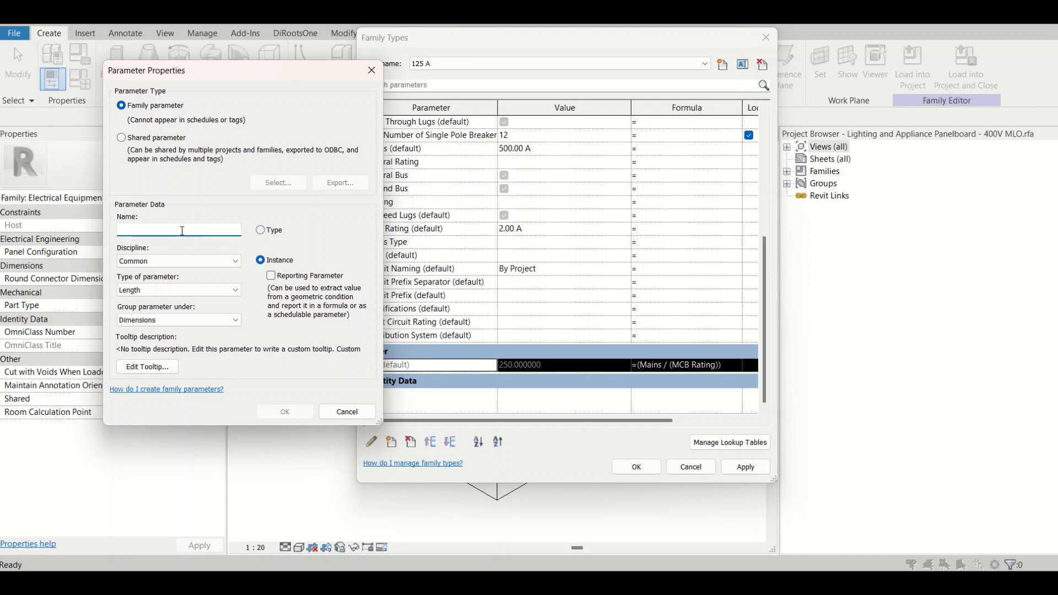
left_click(182, 231)
type("B1")
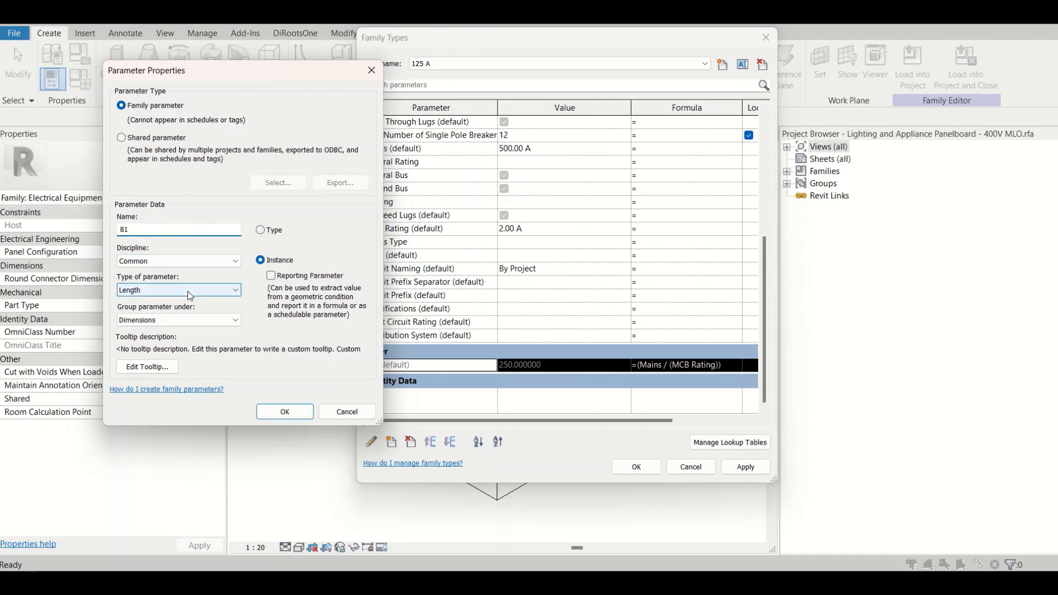
left_click(161, 290)
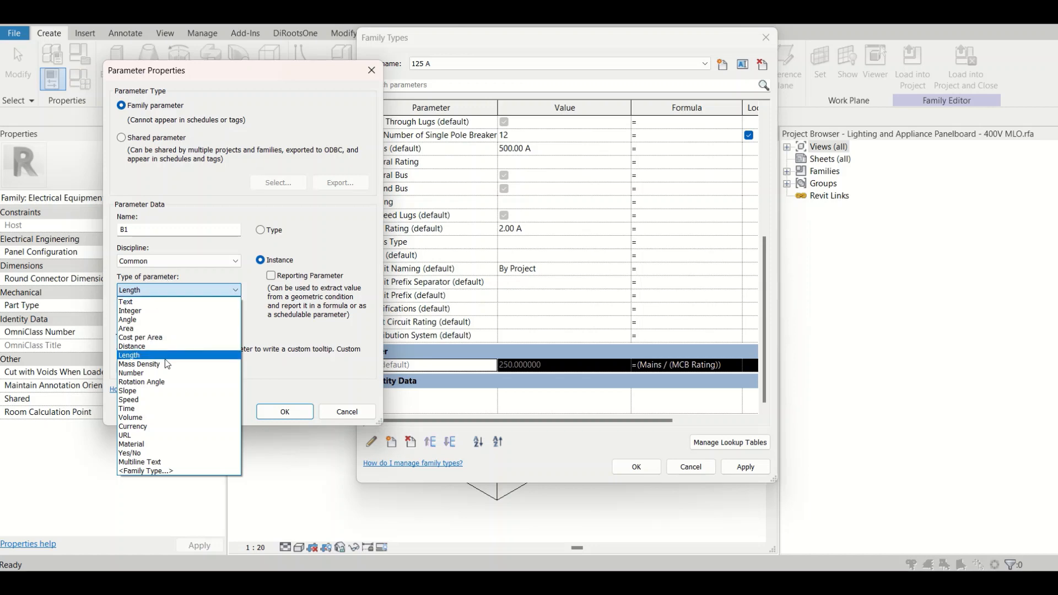
left_click(153, 260)
left_click(153, 260)
left_click(159, 282)
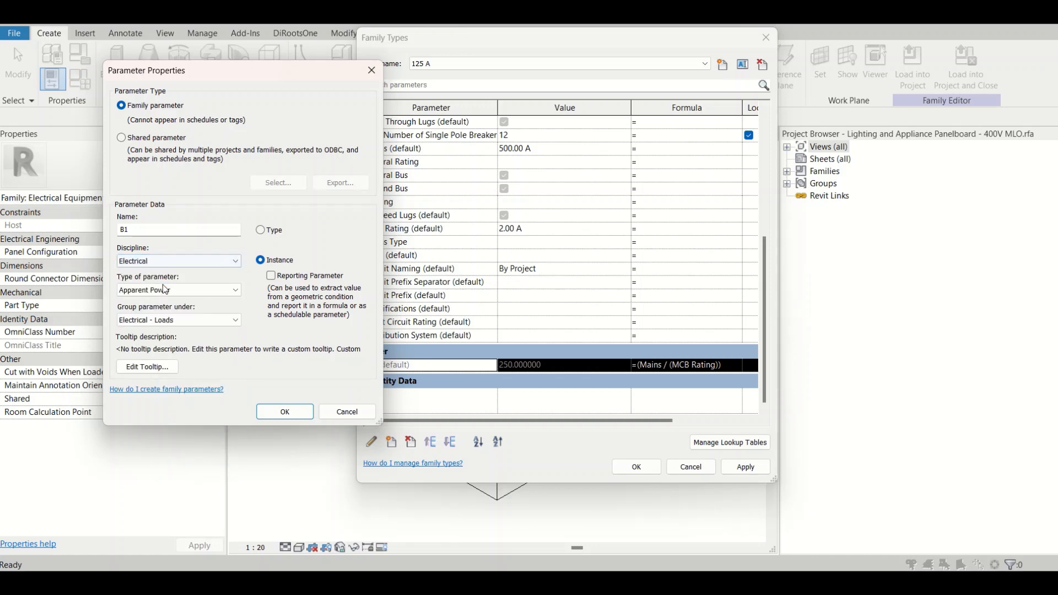
left_click(154, 290)
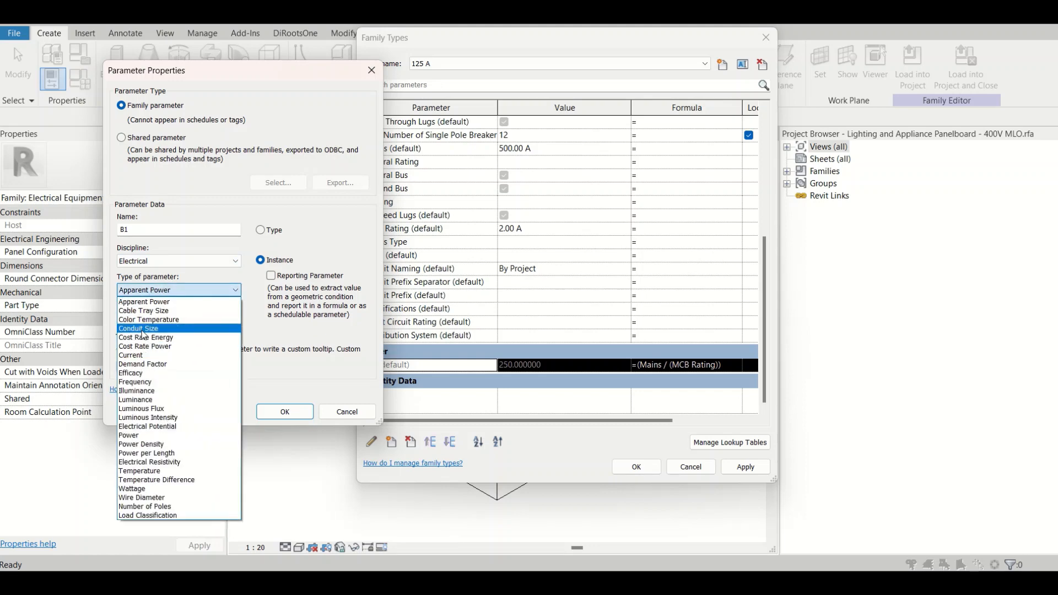
left_click(142, 355)
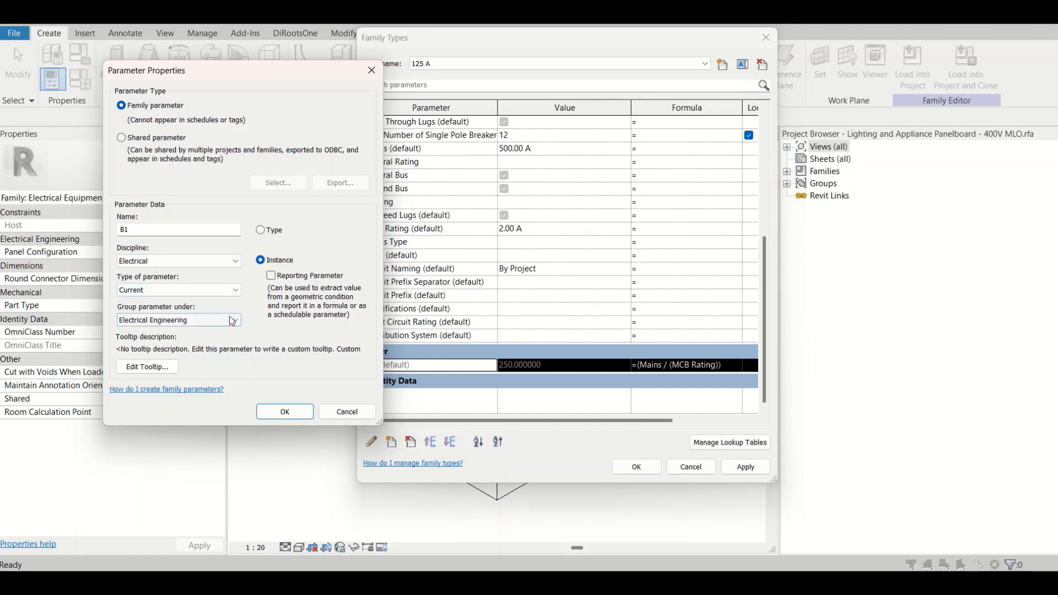
left_click(285, 411)
Locate the B1 parameter and copy the formula of A1 for reuse.
scroll(495, 335, "up", 3)
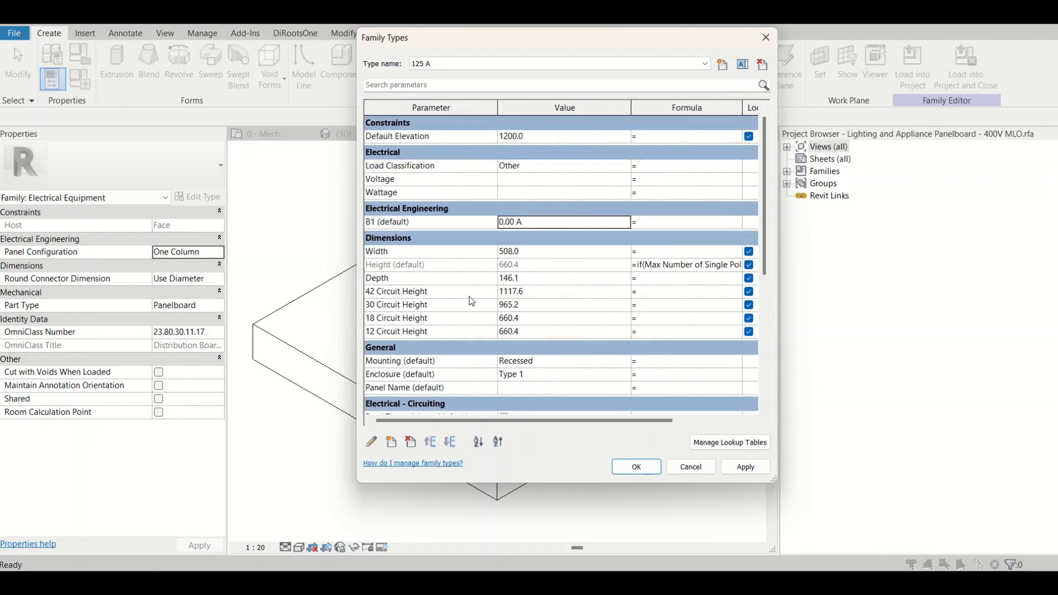
left_click(422, 224)
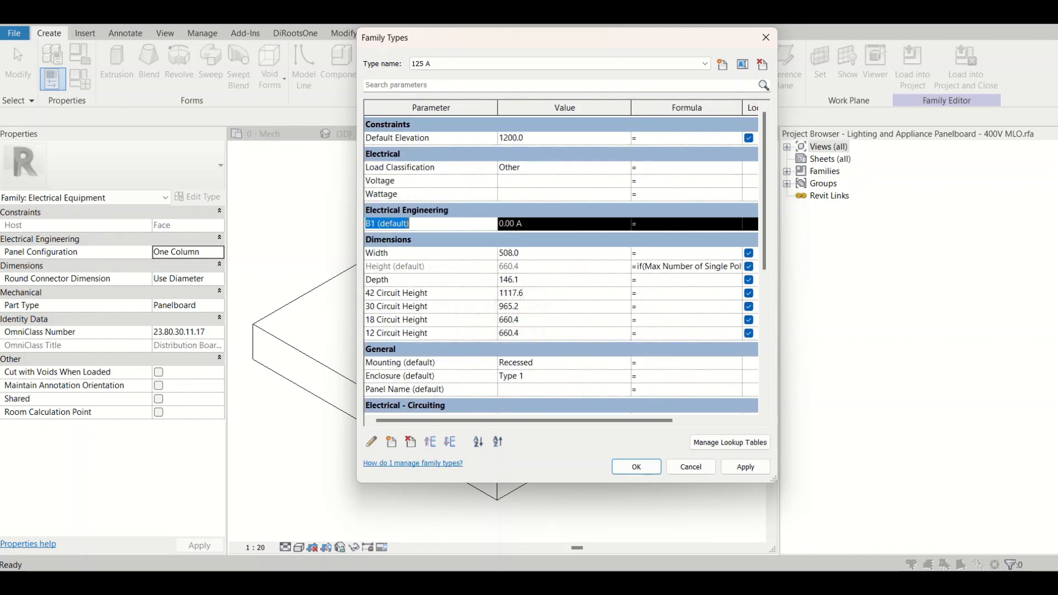
left_click(558, 225)
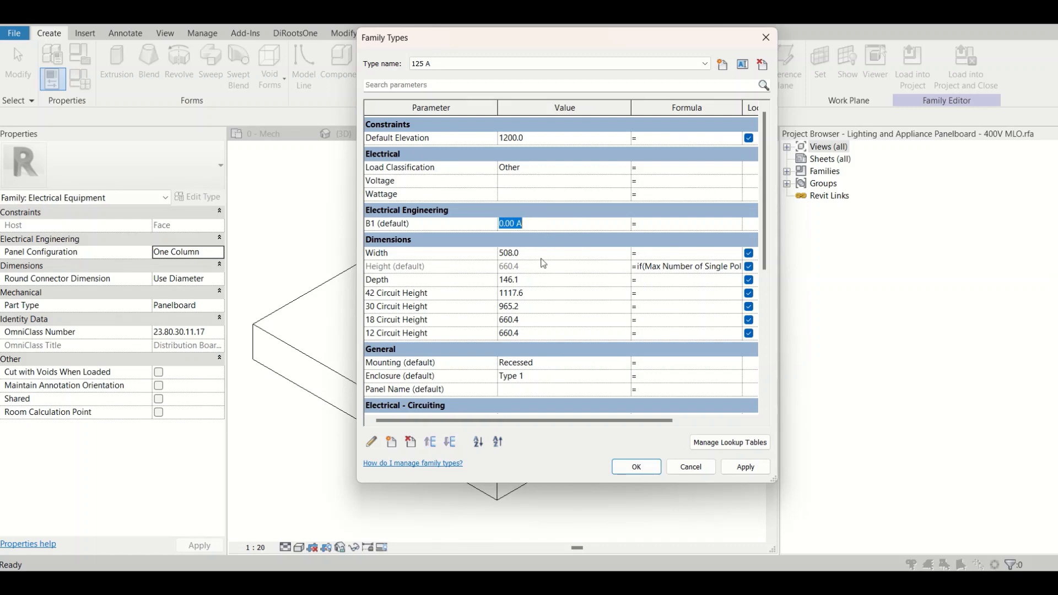
scroll(543, 264, "down", 7)
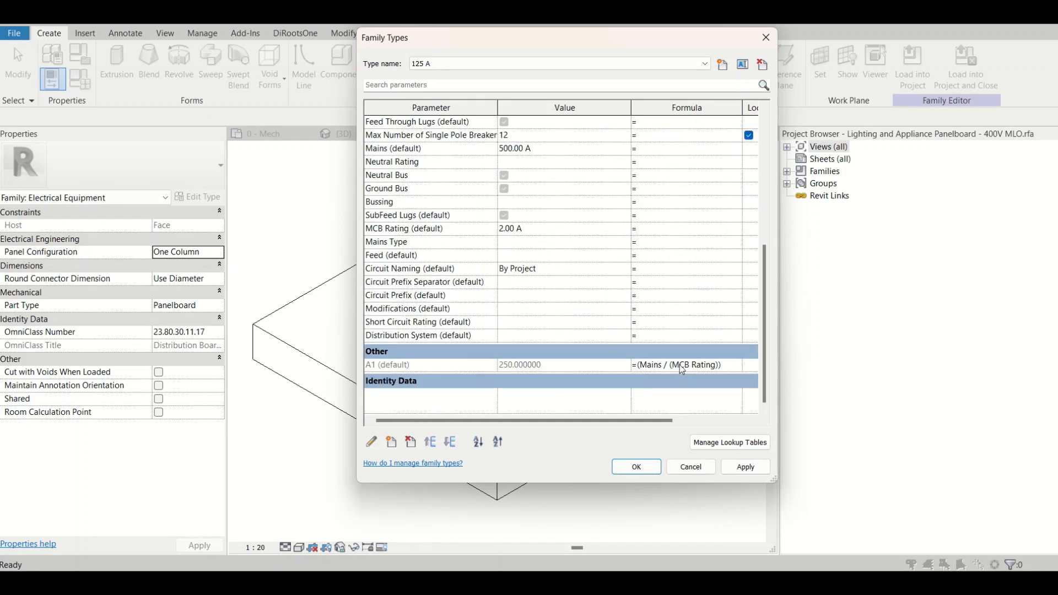
left_click(728, 364)
key("ctrl+c")
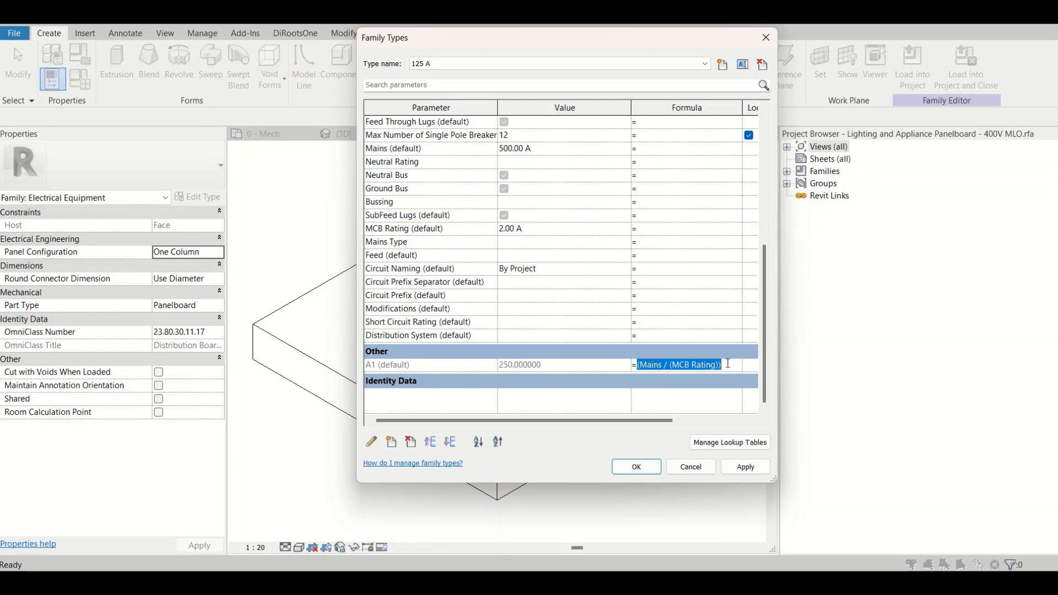
Try to apply the copied formula (Mains / (MCB Rating)) to the B1 parameter.
scroll(628, 201, "up", 5)
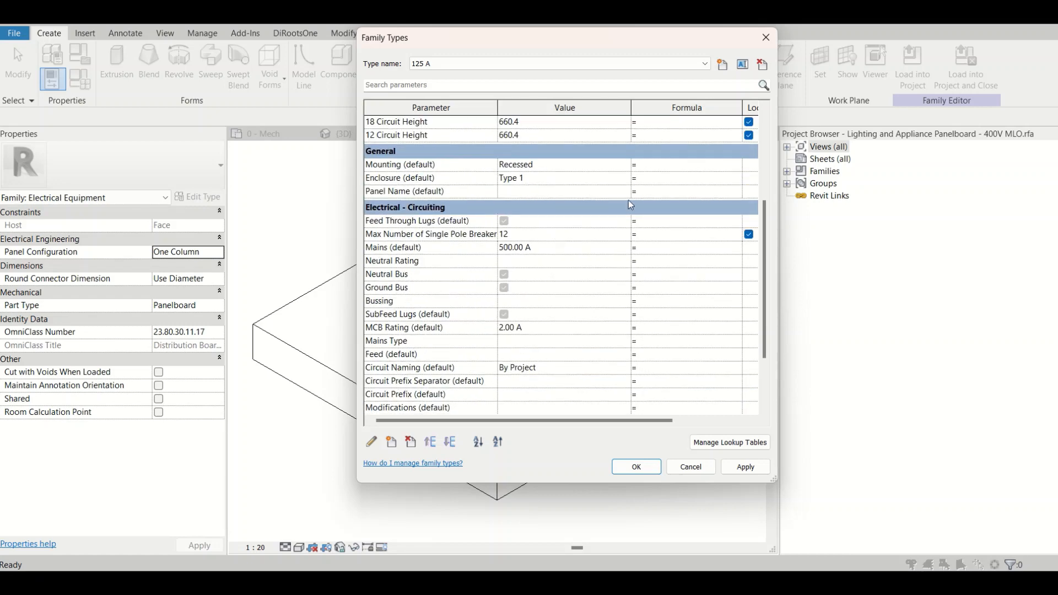
scroll(630, 201, "up", 2)
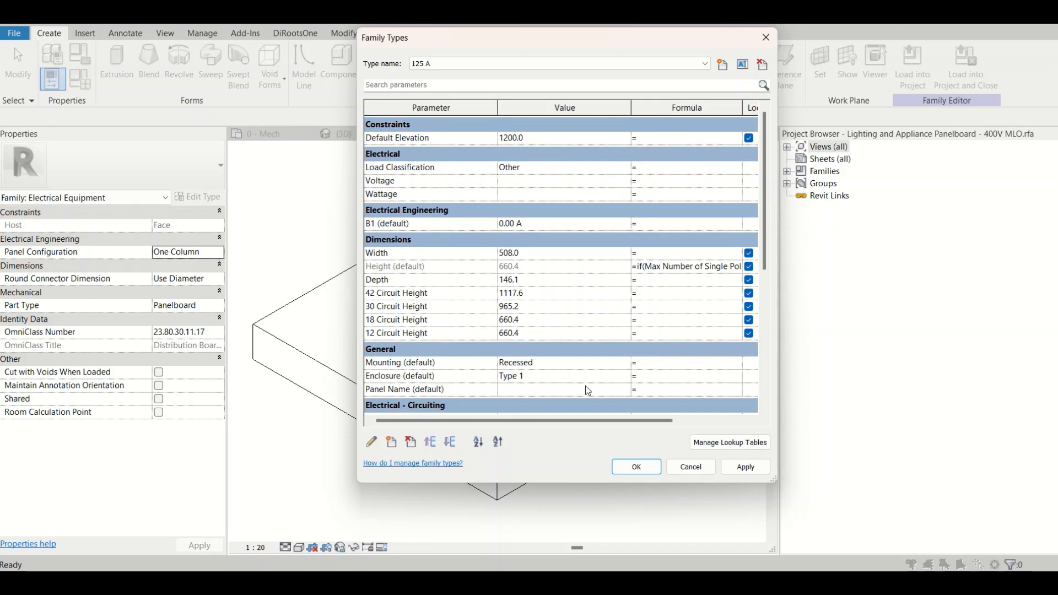
scroll(584, 375, "down", 1)
scroll(585, 370, "up", 1)
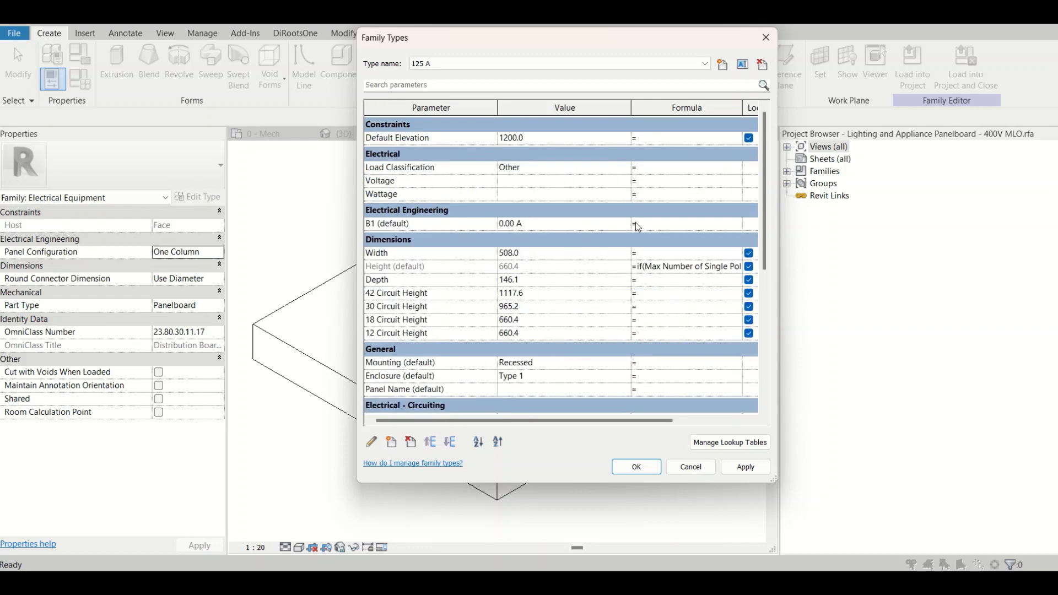
left_click(693, 220)
key("ctrl+v")
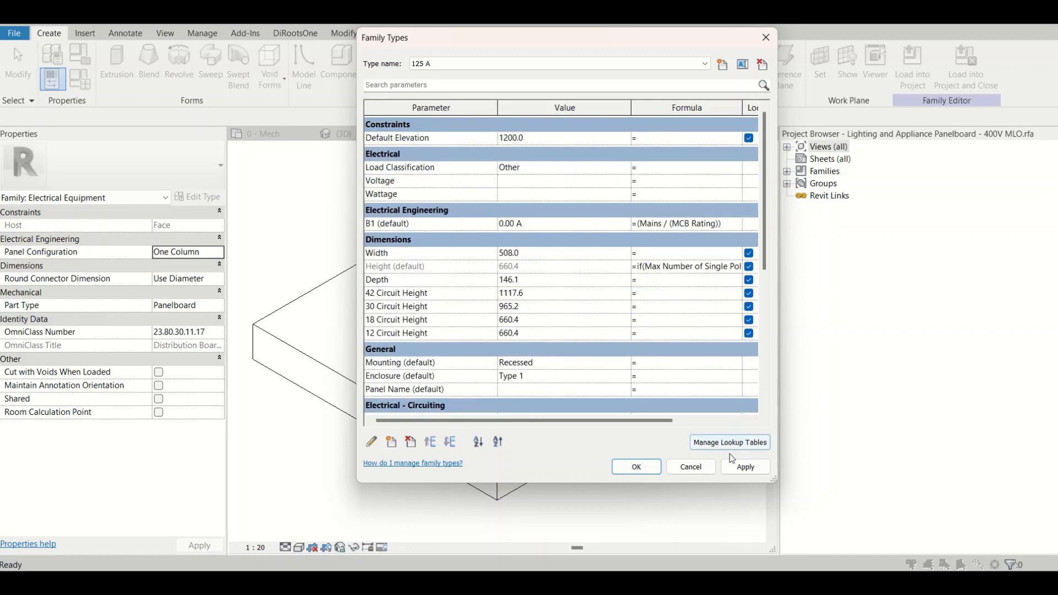
left_click(746, 468)
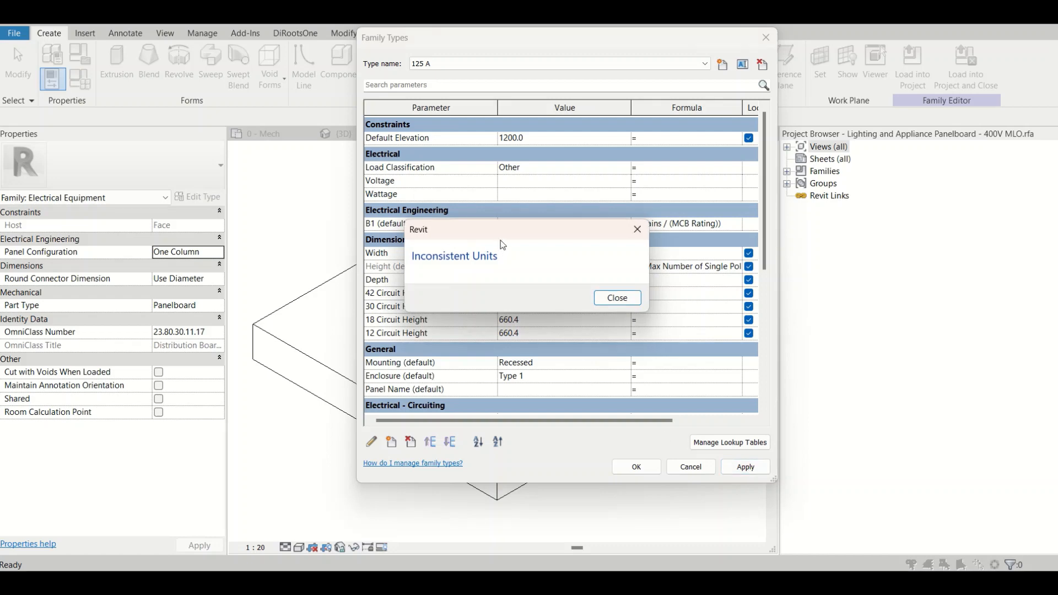
left_click_drag(502, 243, 200, 264)
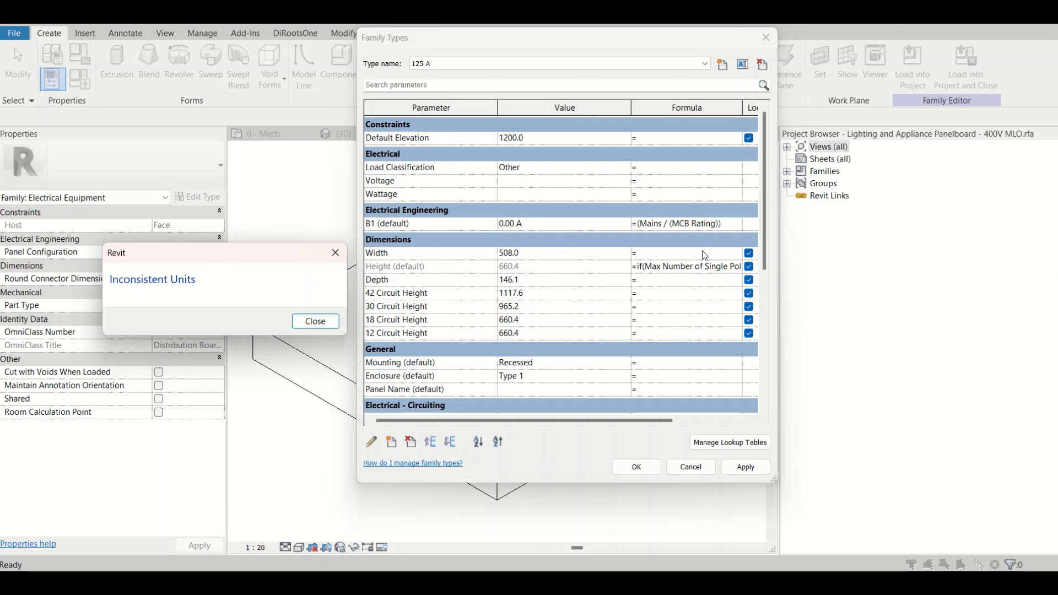
left_click(315, 321)
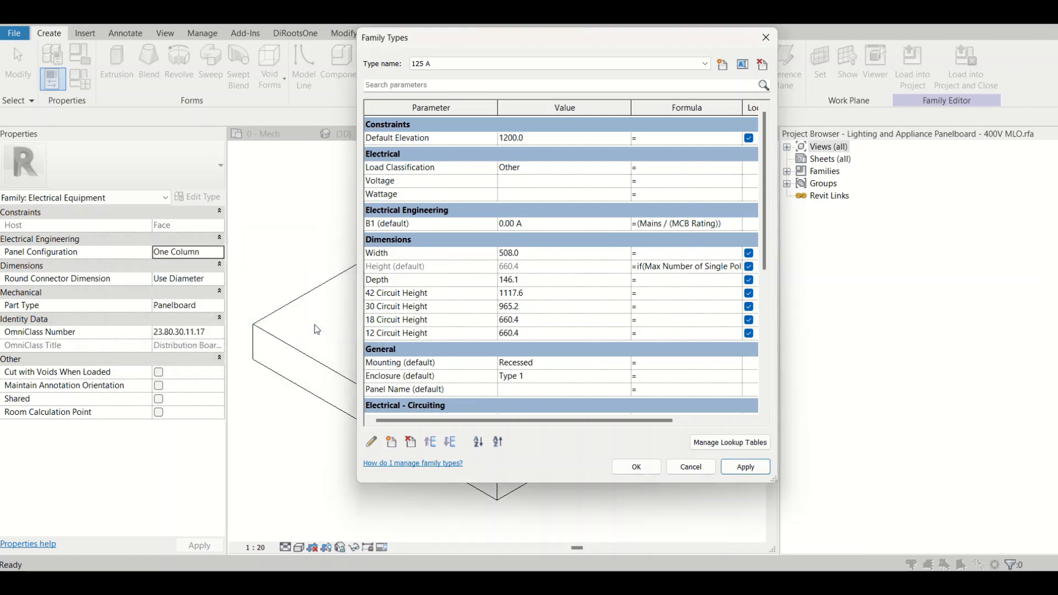
Set the formula of the B1 parameter to (Mains / (MCB Rating)) * 1 A and accept the family types.
left_click(726, 226)
left_click(762, 466)
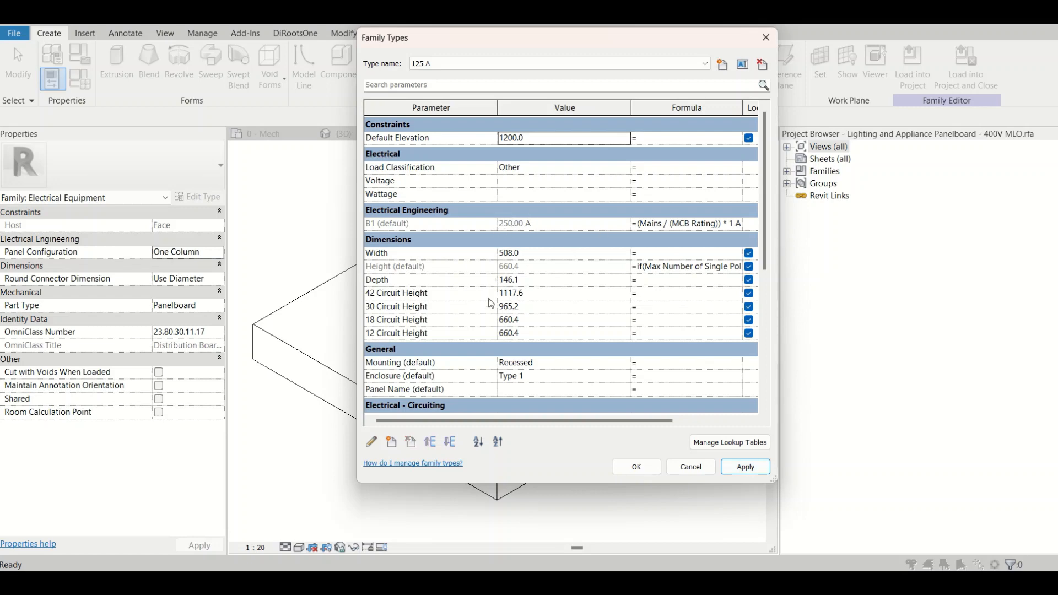
scroll(491, 292, "down", 4)
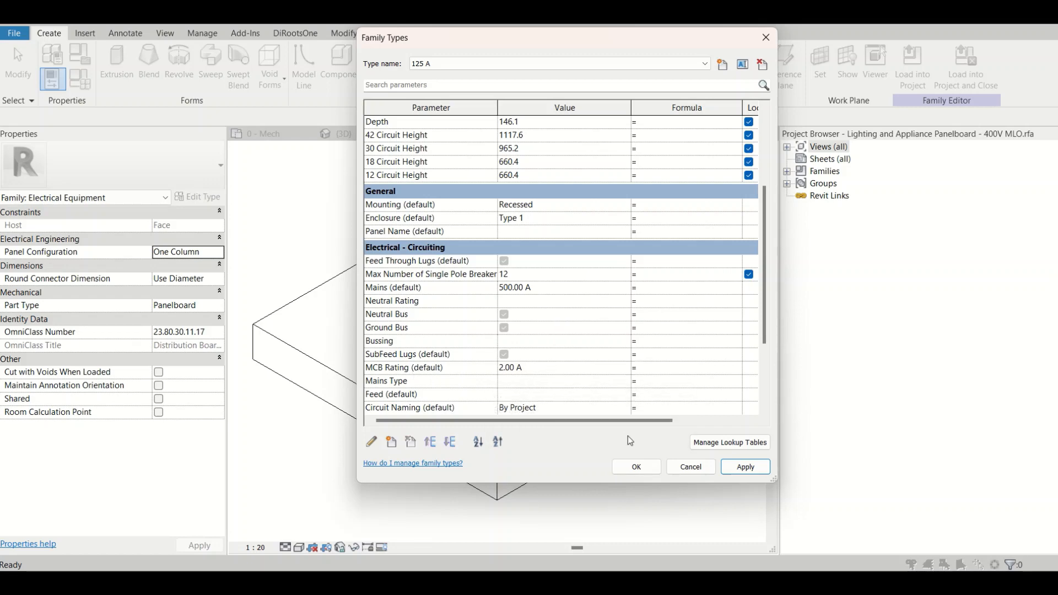
left_click(637, 466)
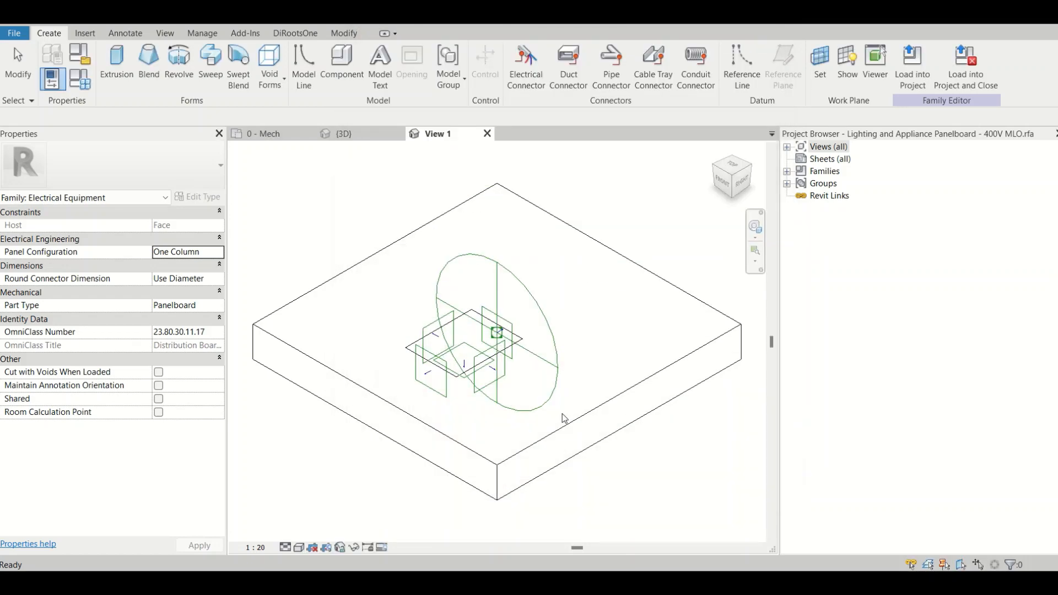
Load the panelboard family into the project, overwriting the existing version and its parameter values.
left_click(912, 66)
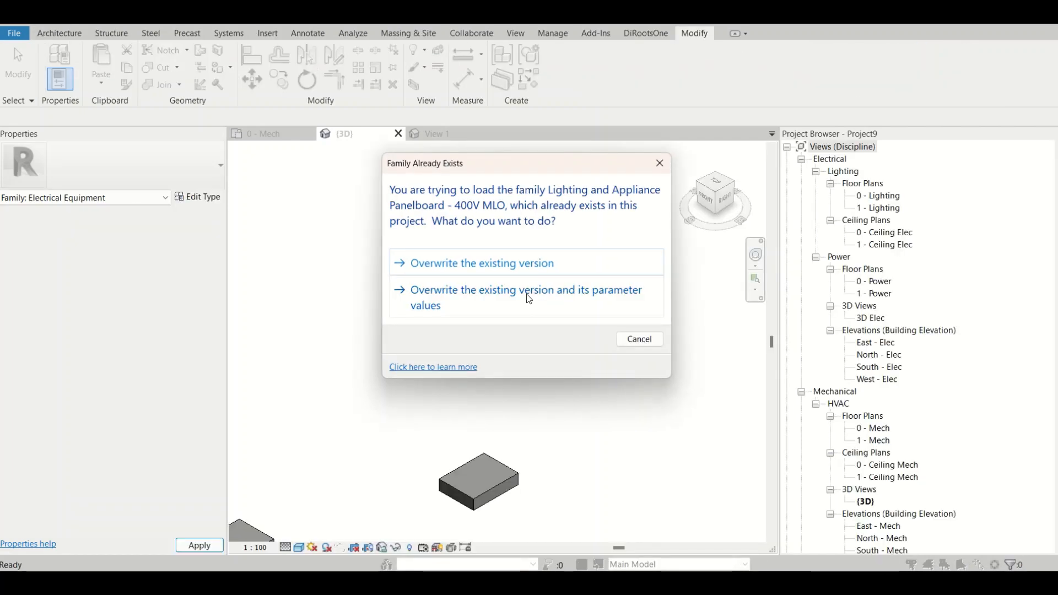
left_click(527, 293)
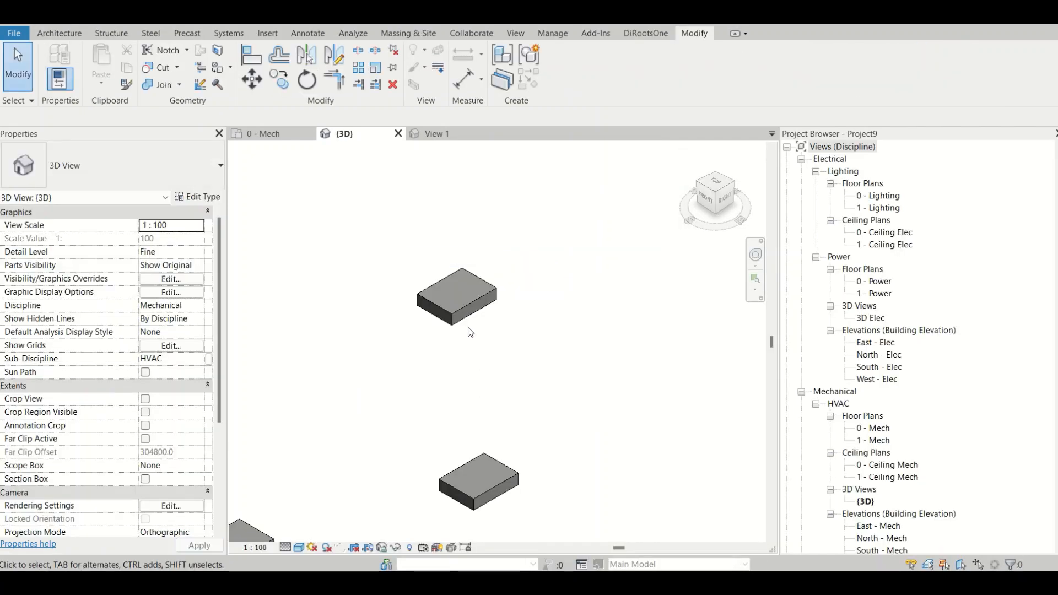
Select the upper panelboard in the 3D view and examine its Mains, MCB Rating and B1 values.
left_click(468, 320)
scroll(32, 369, "down", 10)
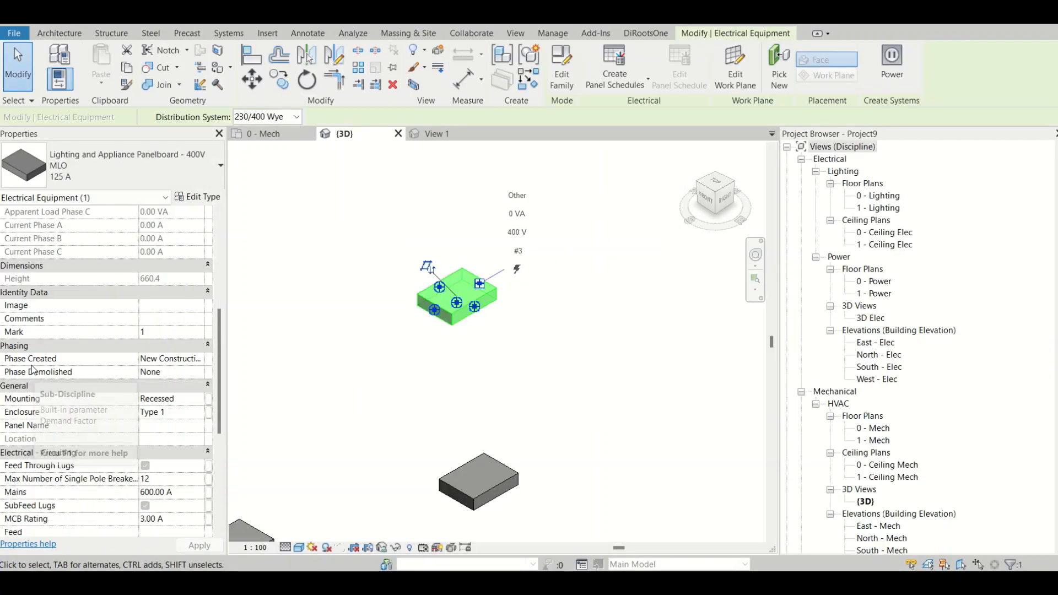
scroll(164, 389, "up", 2)
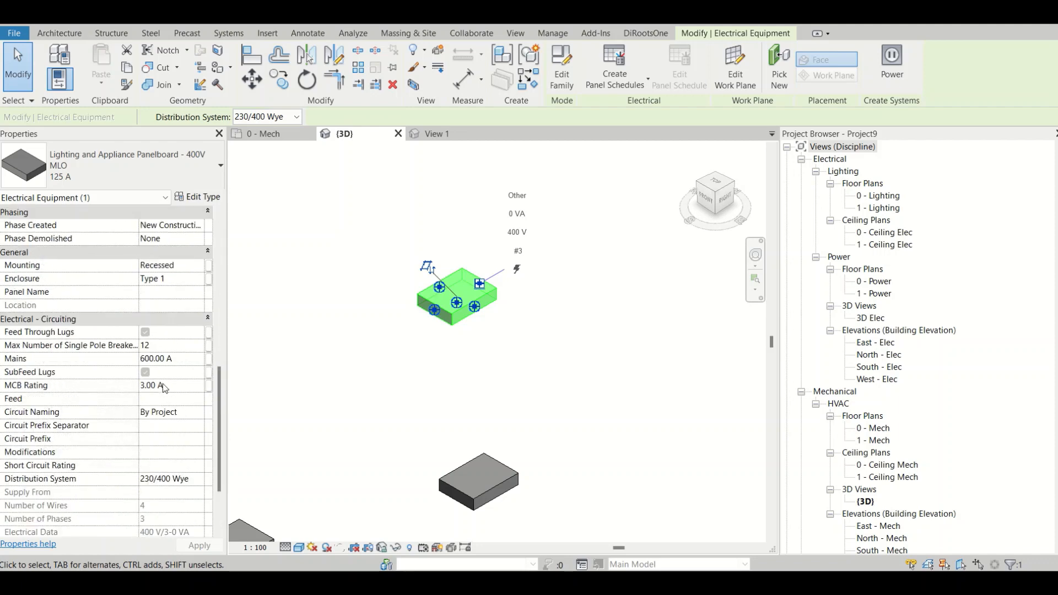
scroll(77, 413, "up", 1)
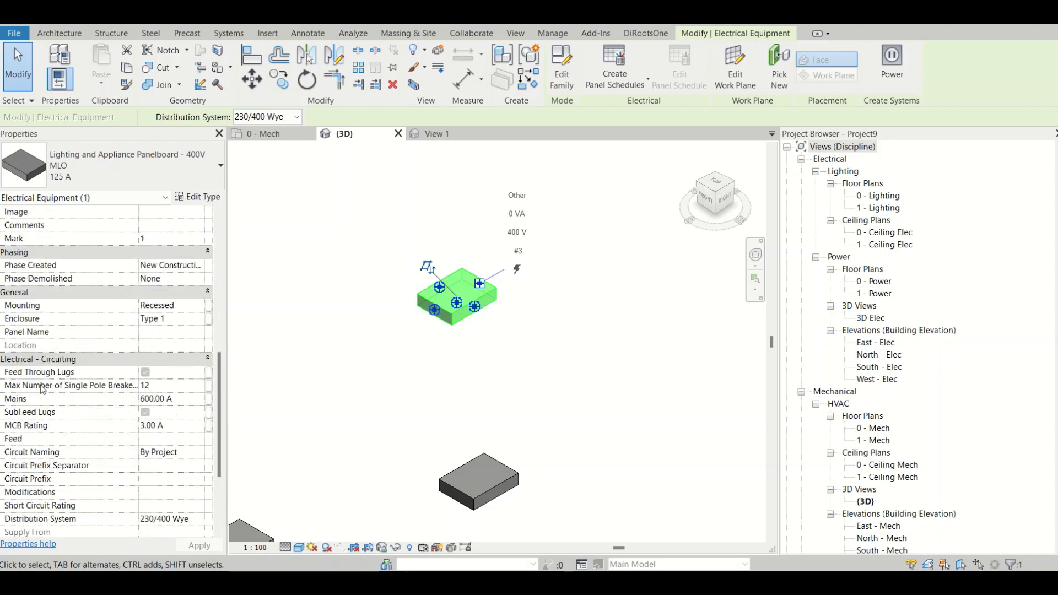
scroll(44, 392, "down", 3)
scroll(44, 392, "up", 7)
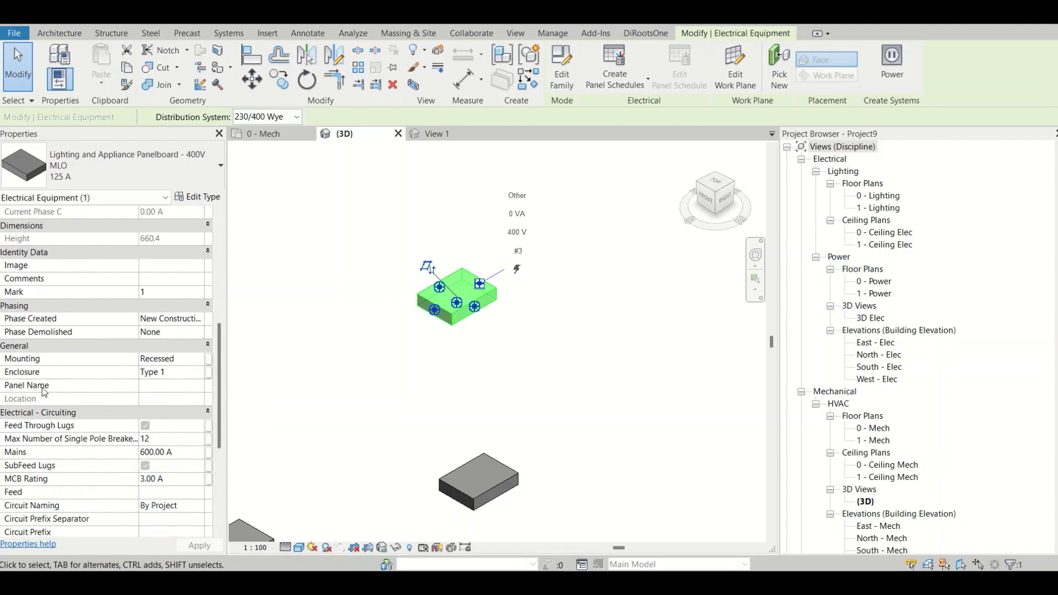
scroll(43, 391, "up", 5)
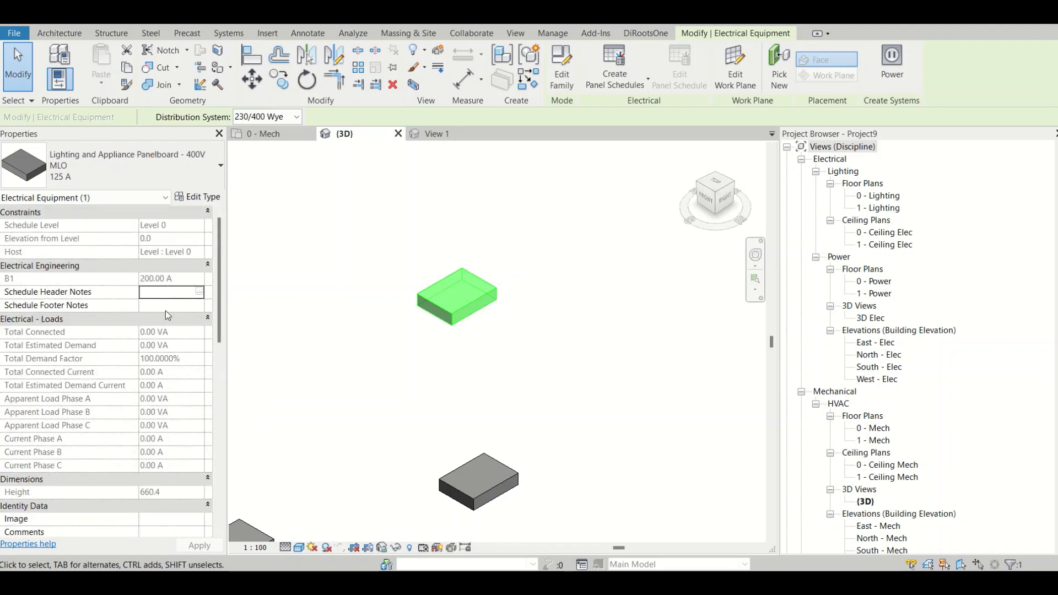
Set the Mains value of the selected panelboard to 500 A.
scroll(165, 326, "down", 7)
scroll(158, 440, "down", 3)
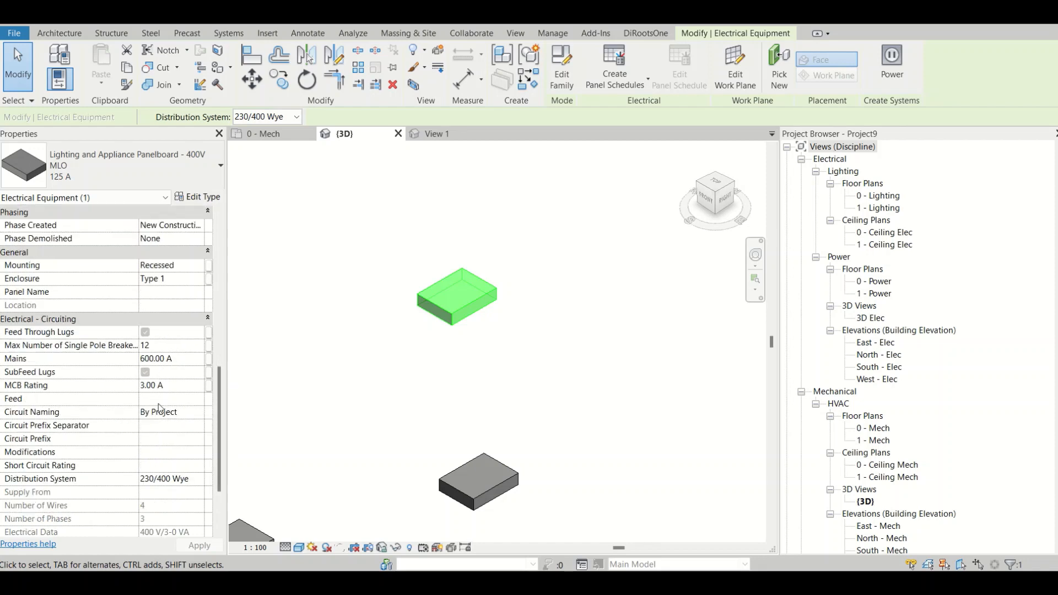
left_click(148, 359)
key("BackSpace")
type("5")
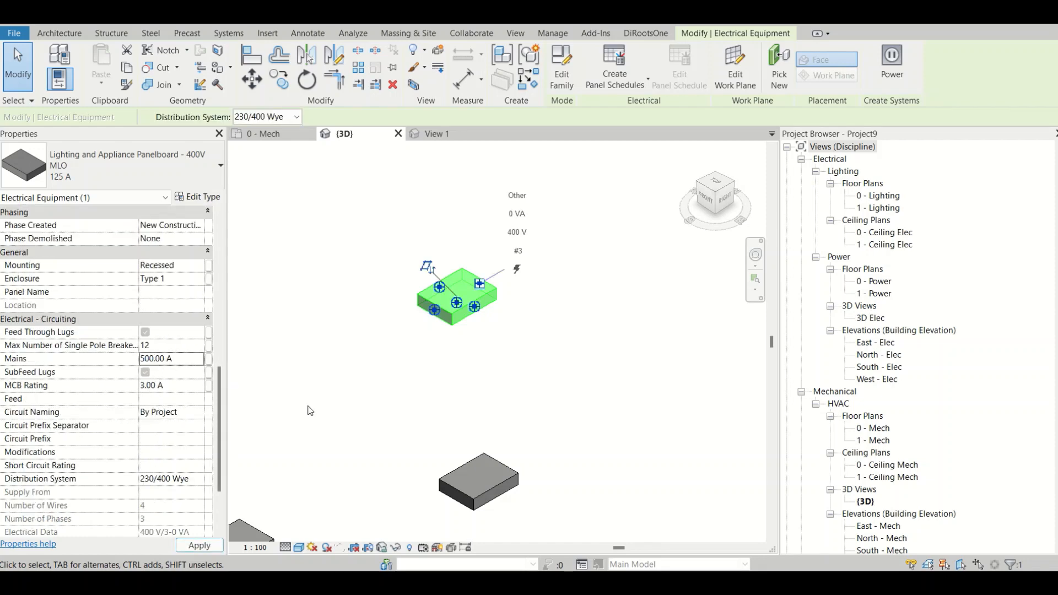
Check the recalculated B1 value of the panelboard and clear the selection.
scroll(309, 410, "up", 2)
scroll(154, 366, "up", 9)
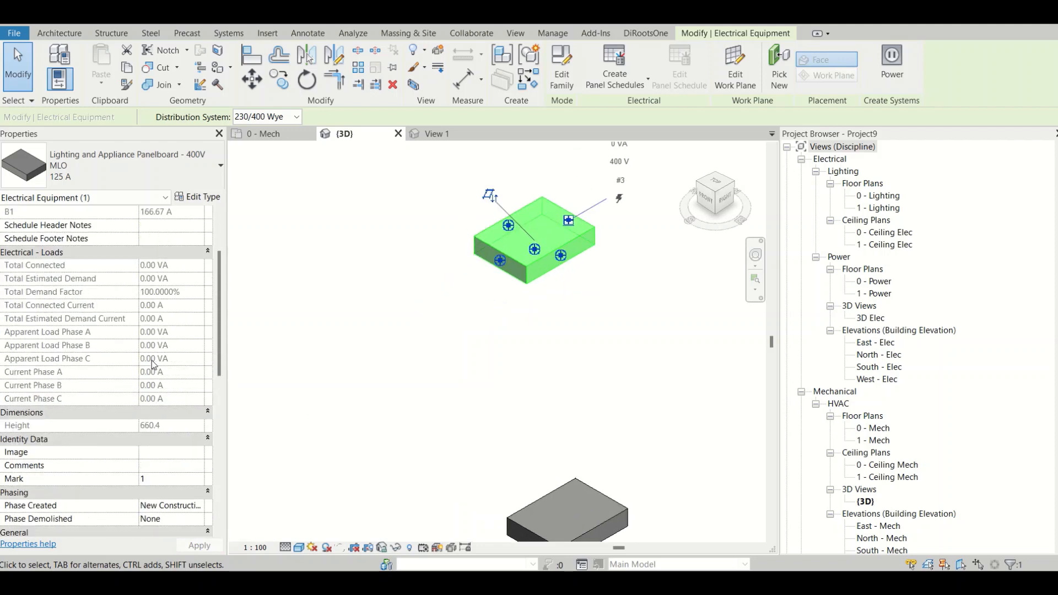
scroll(153, 364, "up", 1)
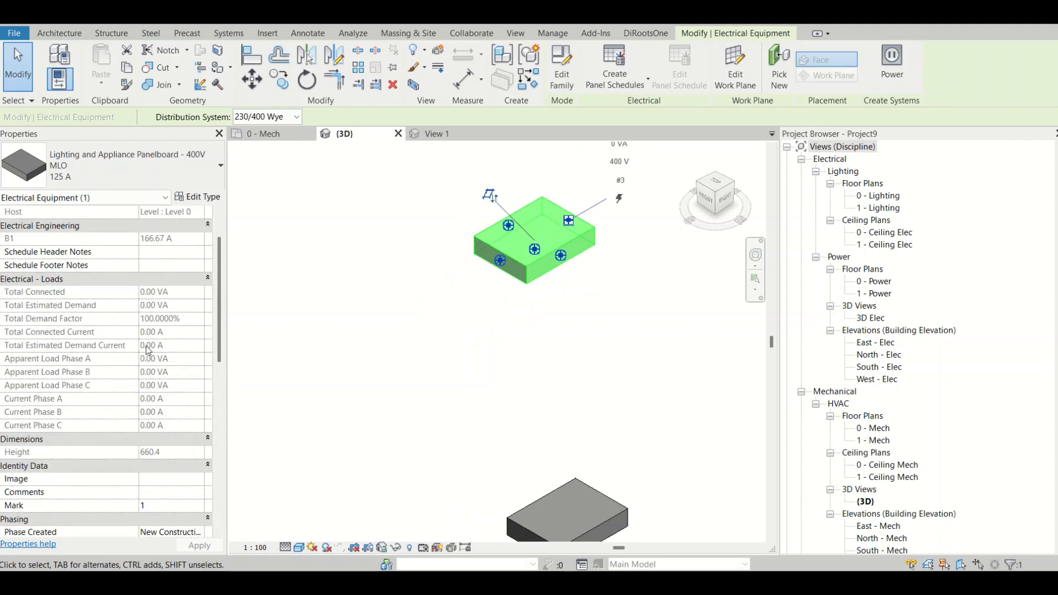
scroll(150, 348, "up", 1)
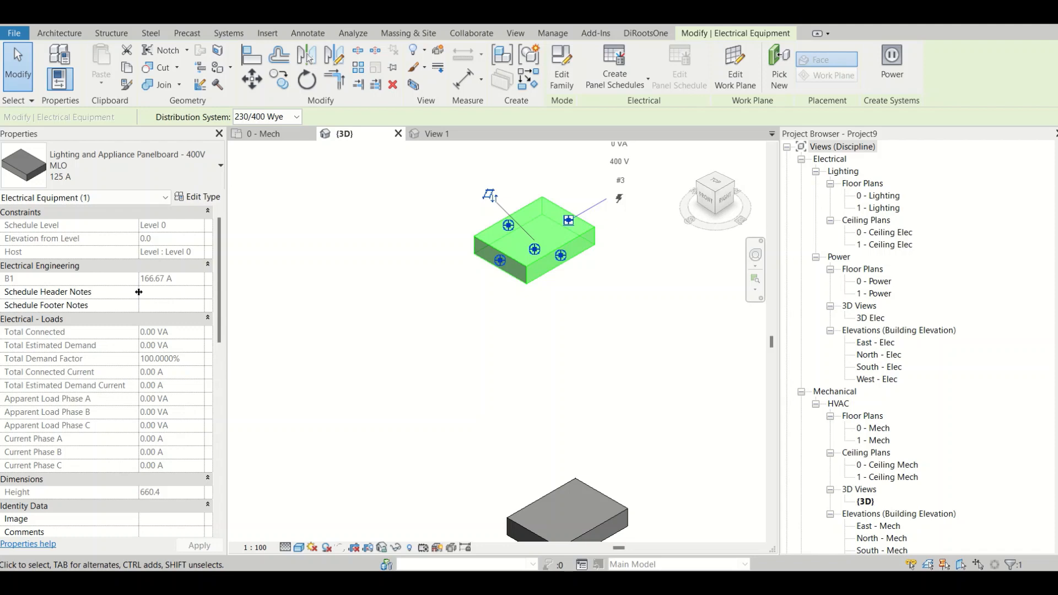
left_click(410, 264)
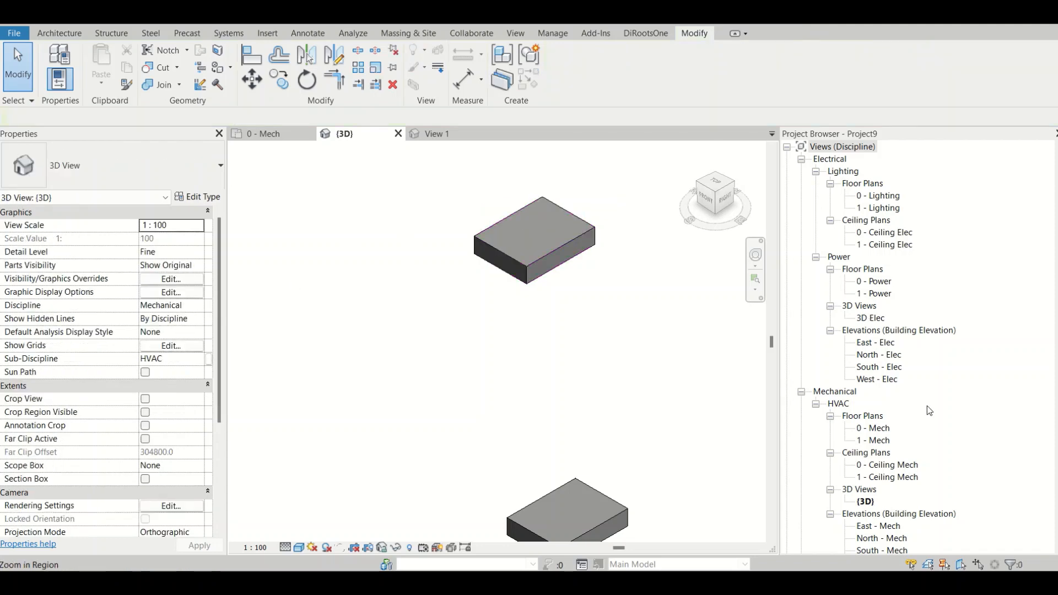
Create a new schedule for the Electrical Equipment category, keeping the default name and the New Construction phase.
left_click(787, 147)
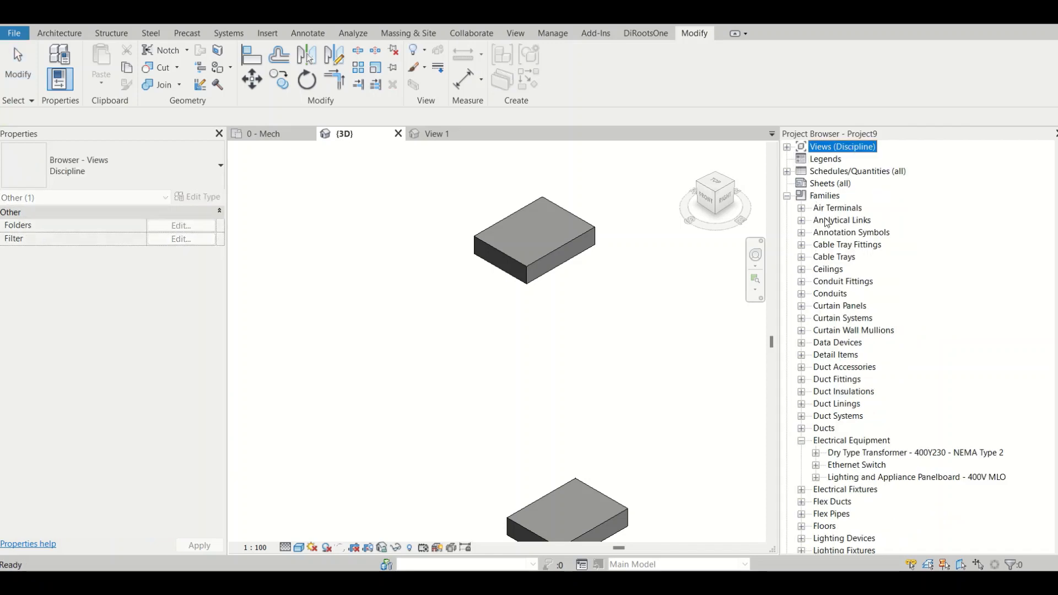
left_click(787, 196)
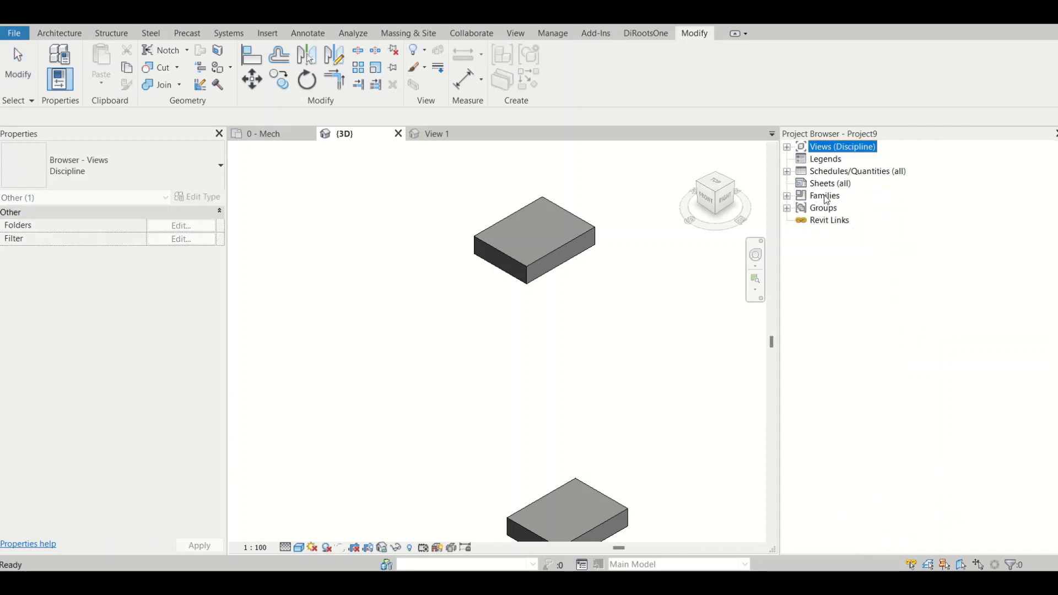
right_click(846, 171)
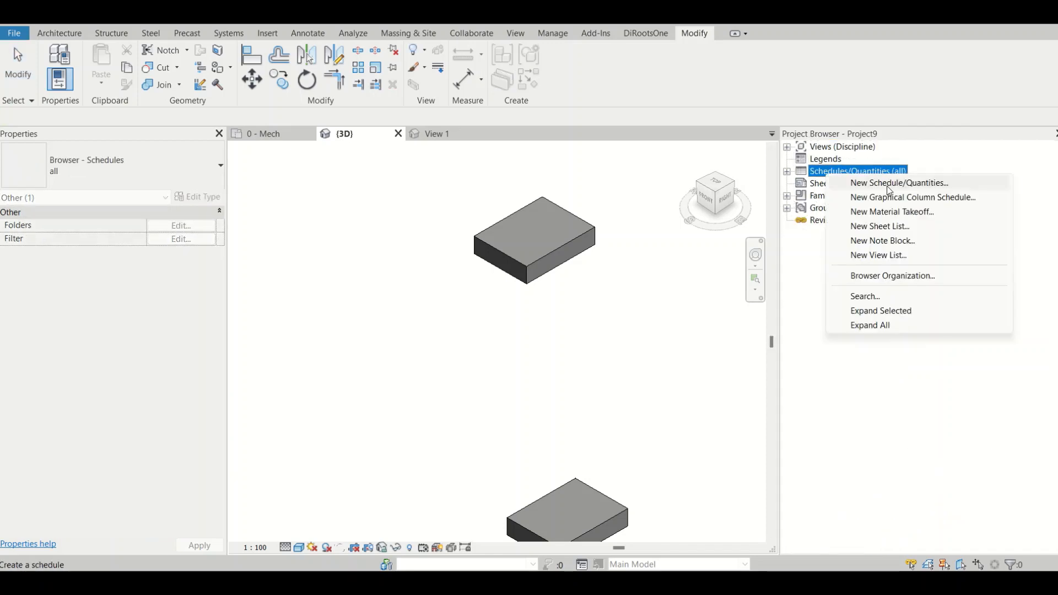
left_click(870, 180)
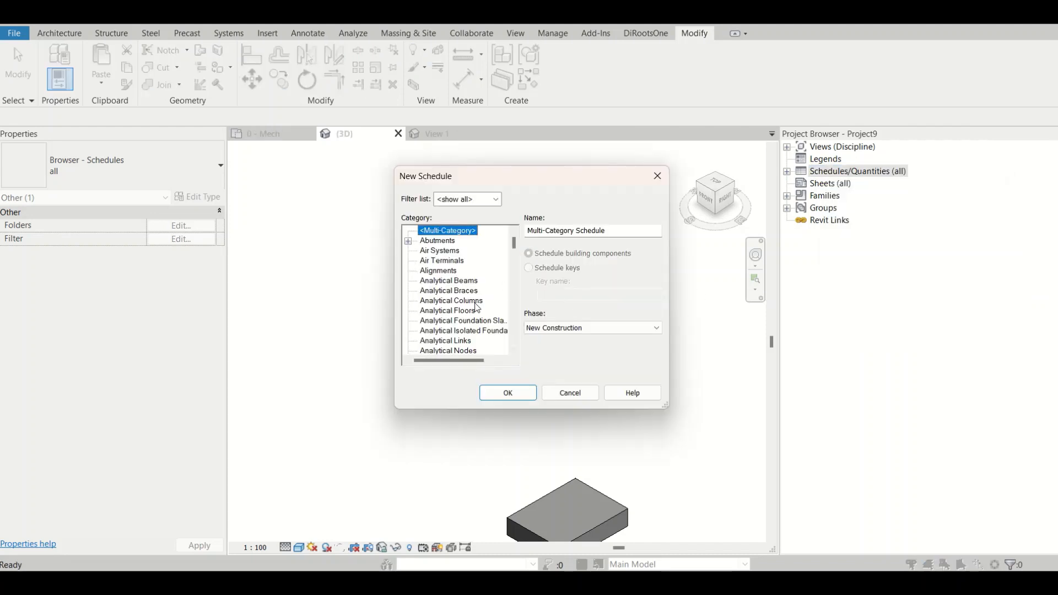
left_click(475, 301)
key("e")
left_click(475, 300)
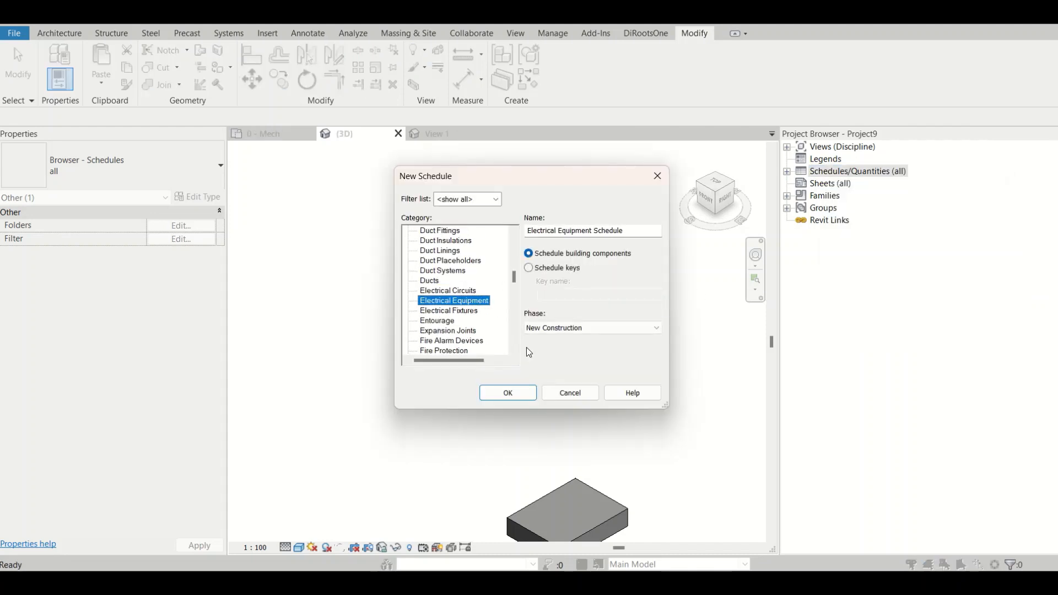
left_click(507, 391)
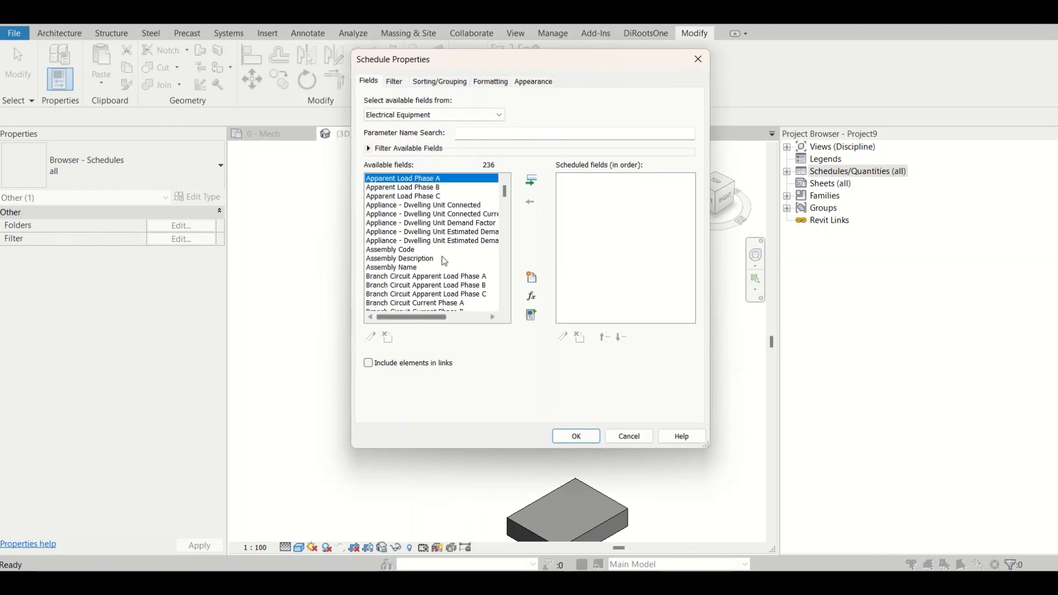
Add the Mains and MCB Rating parameters to the scheduled fields.
scroll(414, 216, "down", 3)
left_click(413, 214)
key("m")
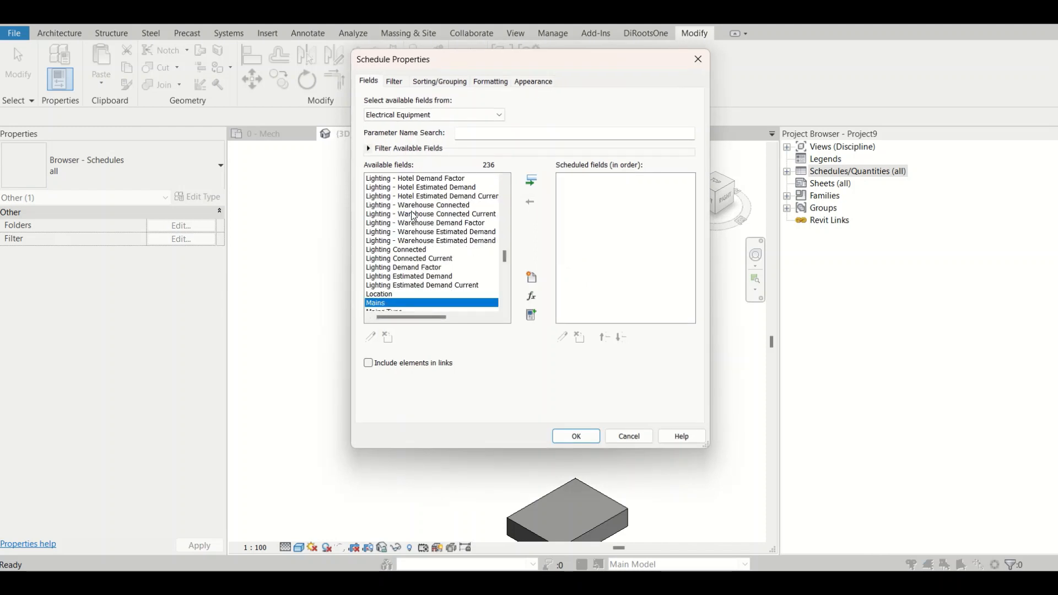
scroll(414, 216, "down", 3)
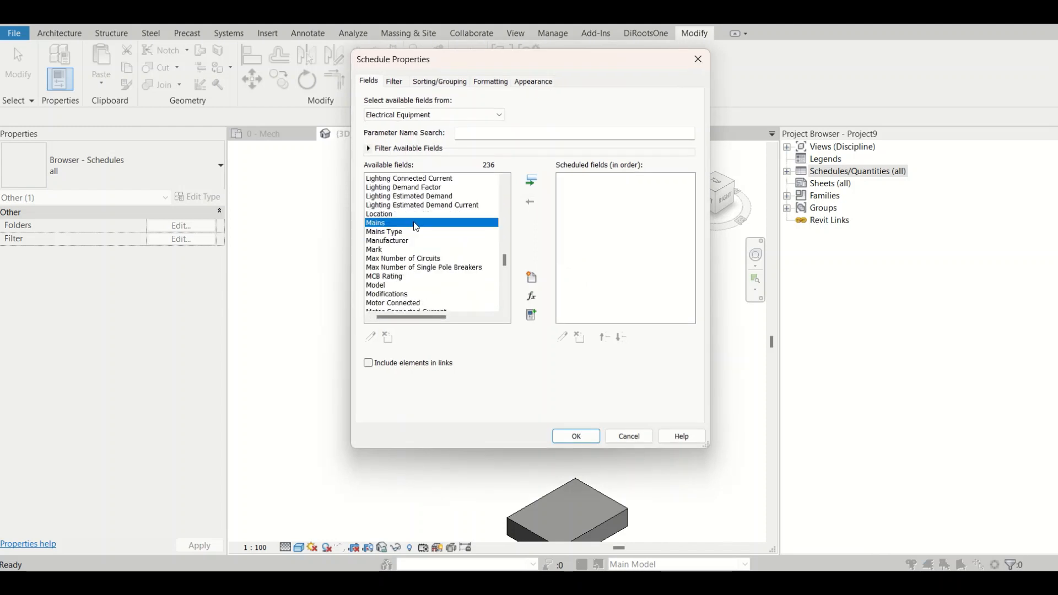
left_click(531, 182)
scroll(394, 287, "down", 1)
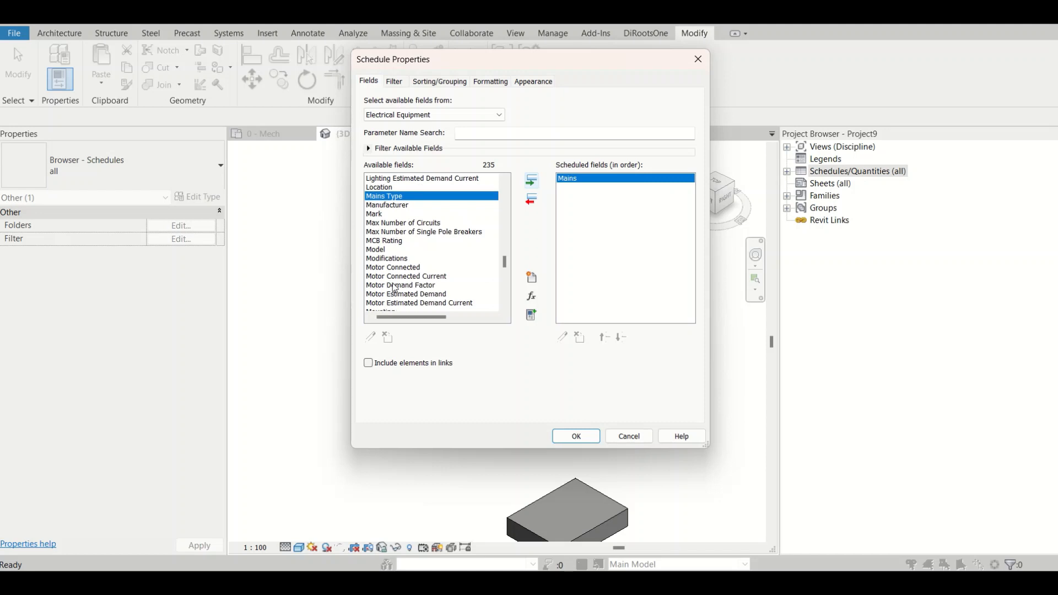
left_click(394, 241)
left_click(528, 179)
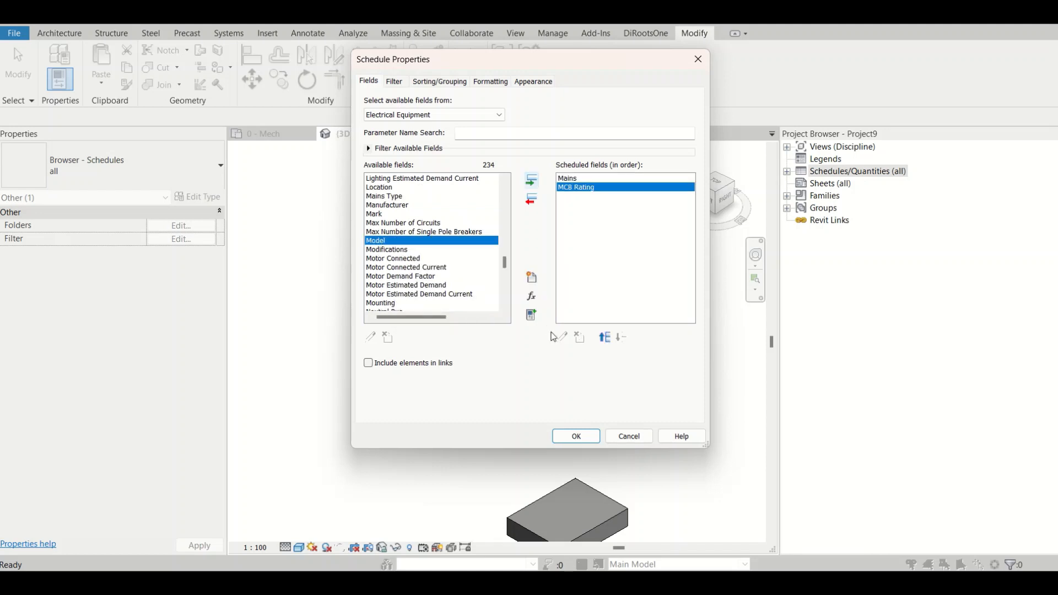
Add a calculated Number value named C1 with the formula Mains/MCB Rating and generate the schedule.
left_click(535, 302)
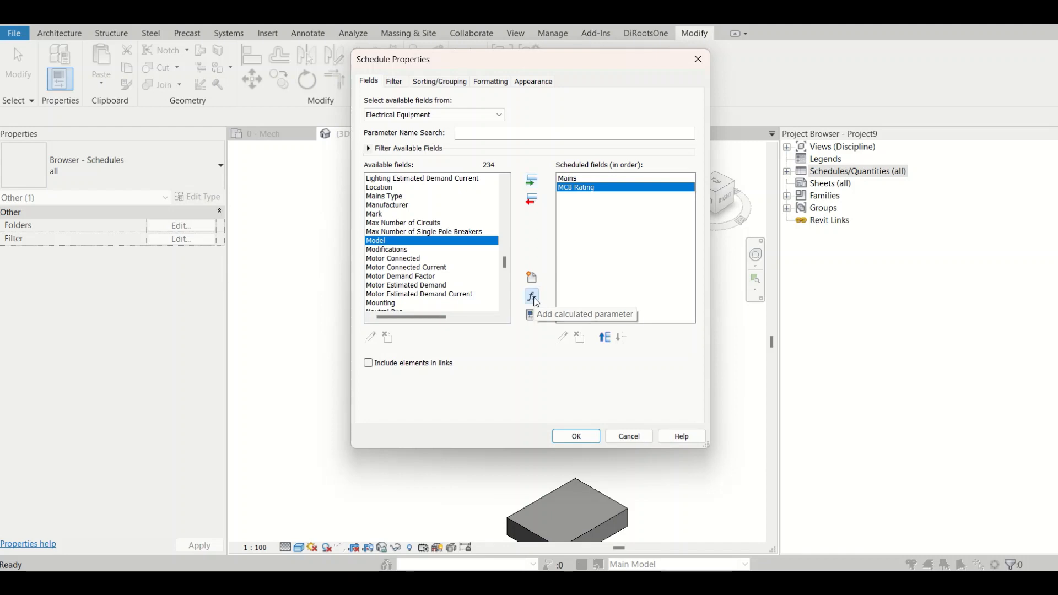
left_click_drag(315, 258, 252, 122)
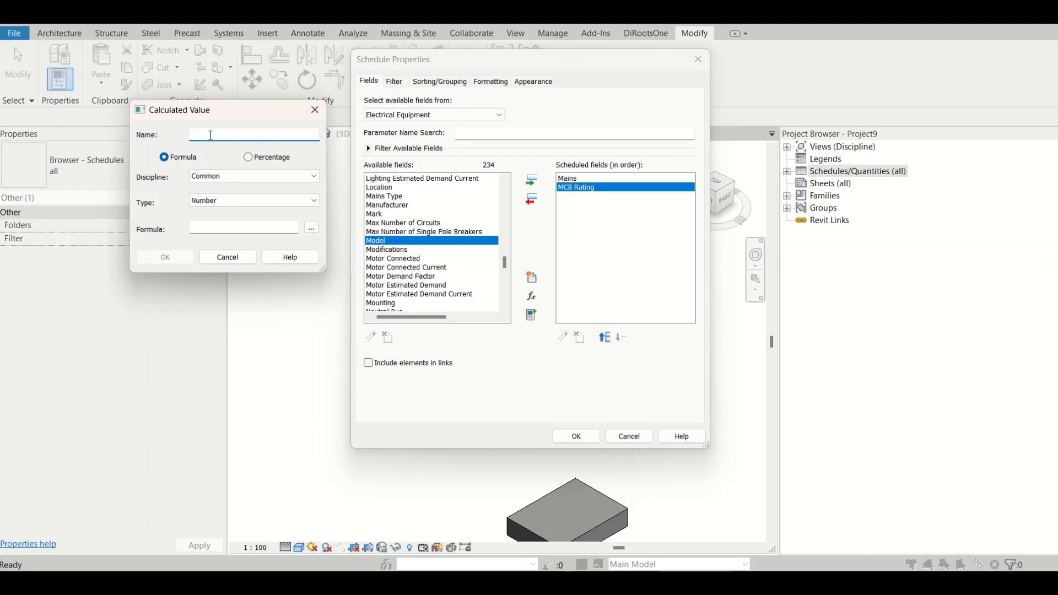
type("C1")
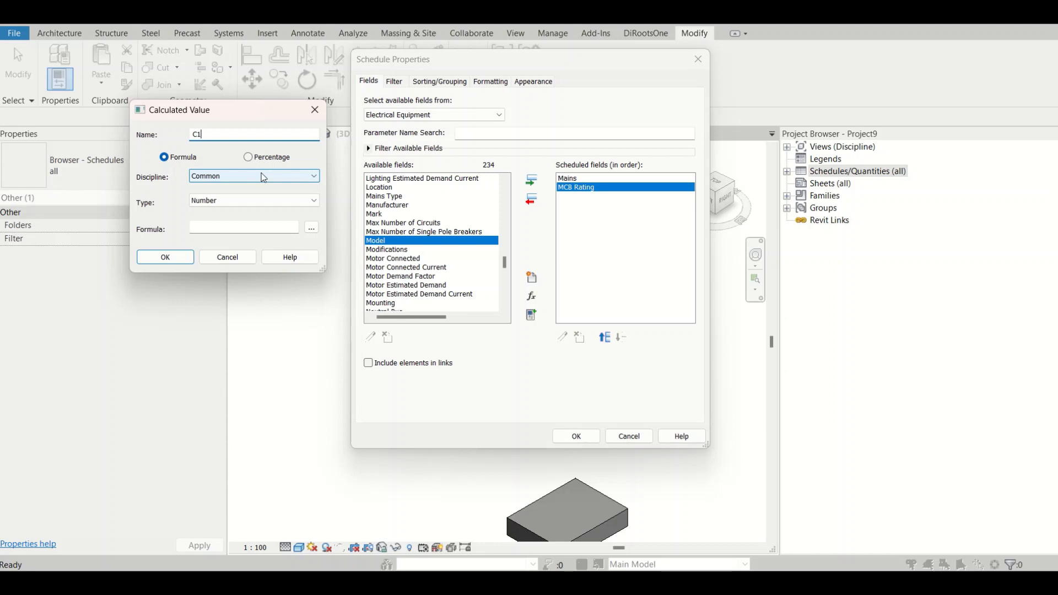
left_click(311, 227)
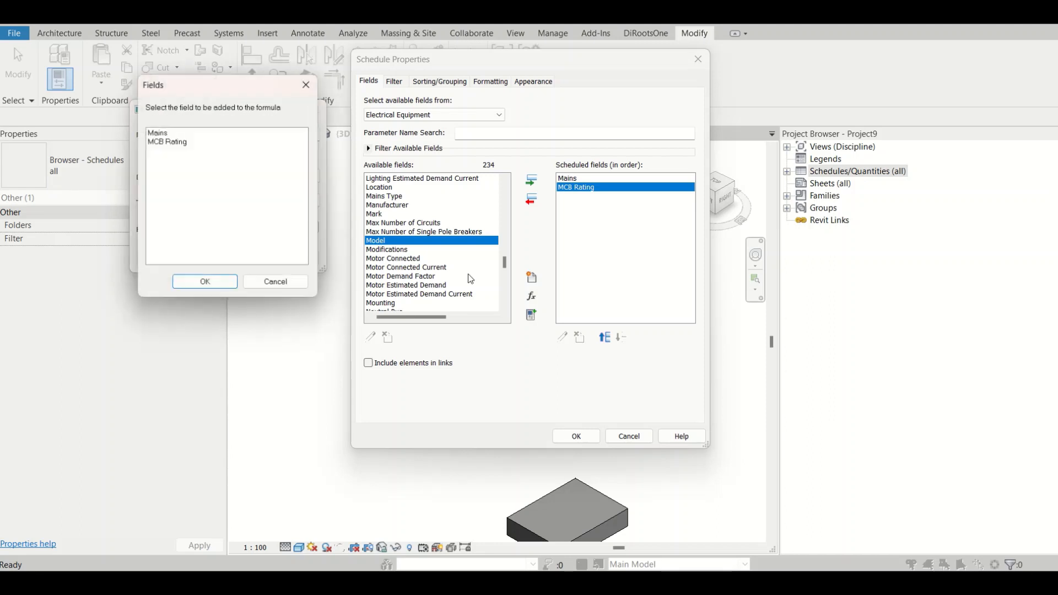
left_click(167, 142)
left_click(169, 134)
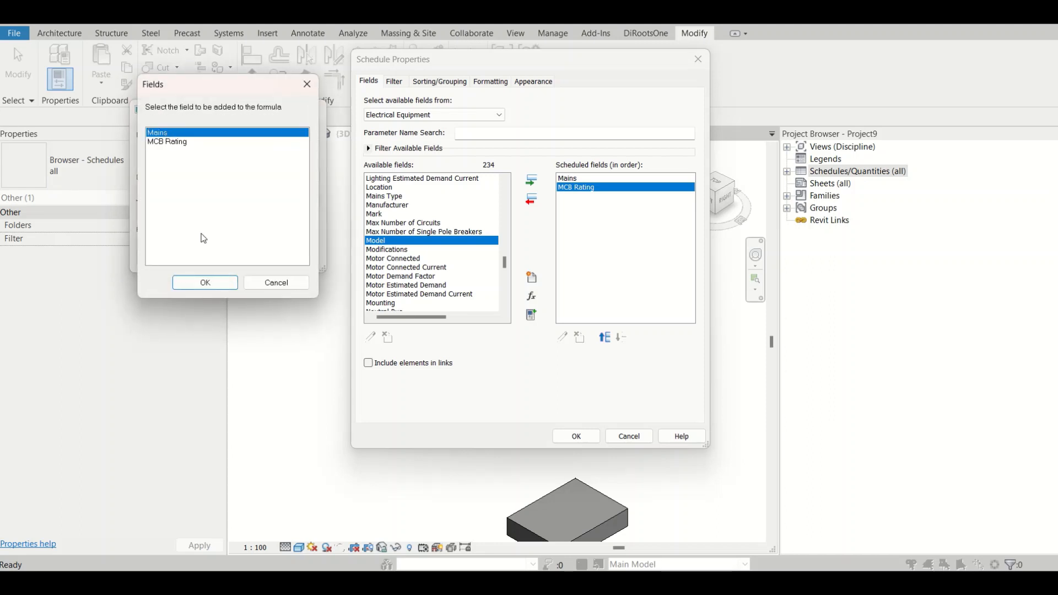
left_click(209, 285)
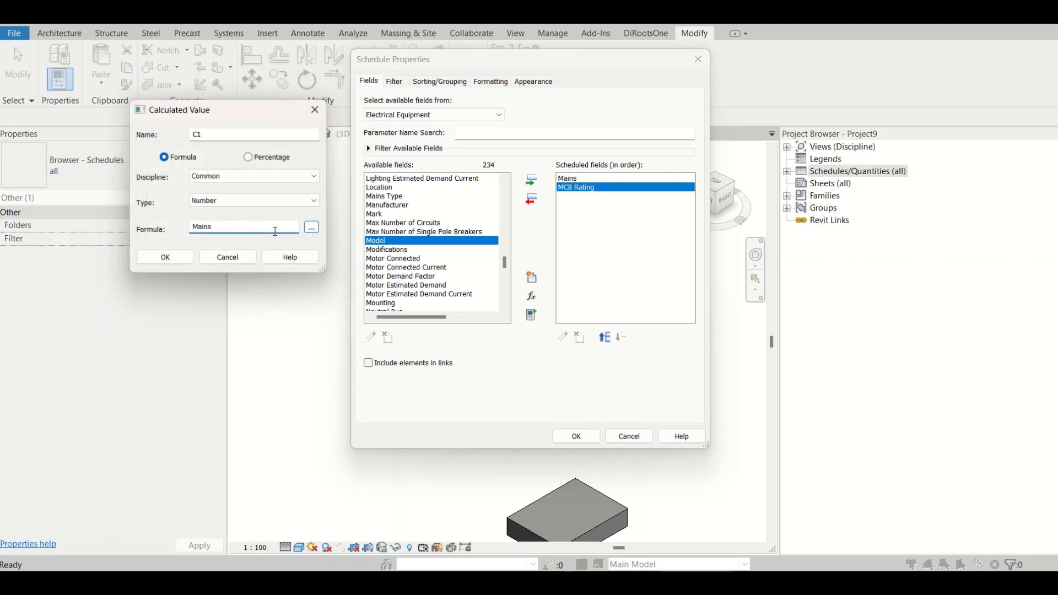
type("/")
left_click(312, 228)
left_click(187, 141)
left_click(191, 281)
left_click(146, 256)
left_click(576, 436)
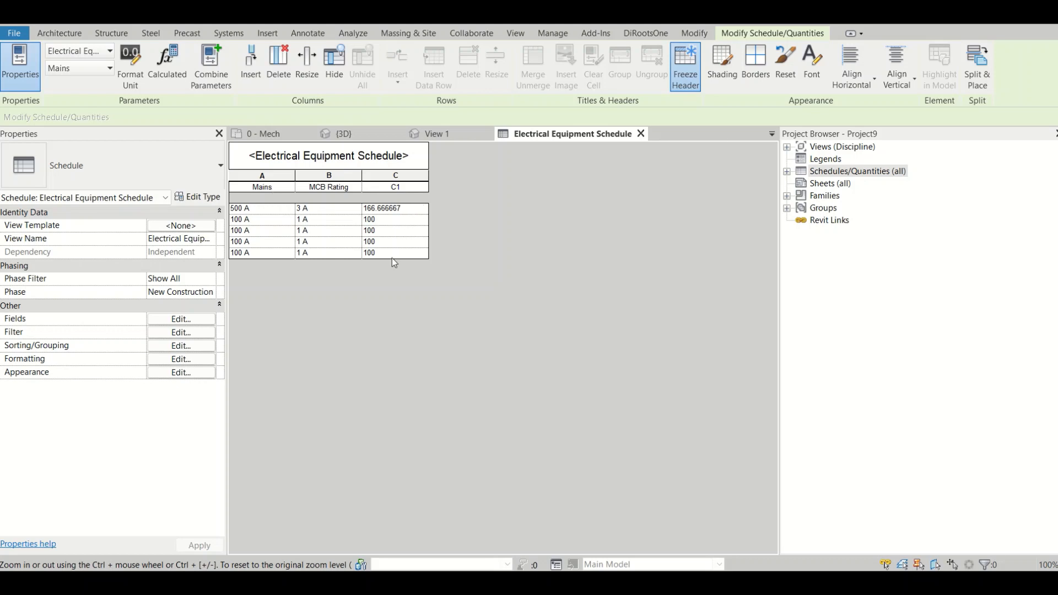
Examine the Mains and MCB Rating values in the second row of the schedule against C1.
left_click(253, 220)
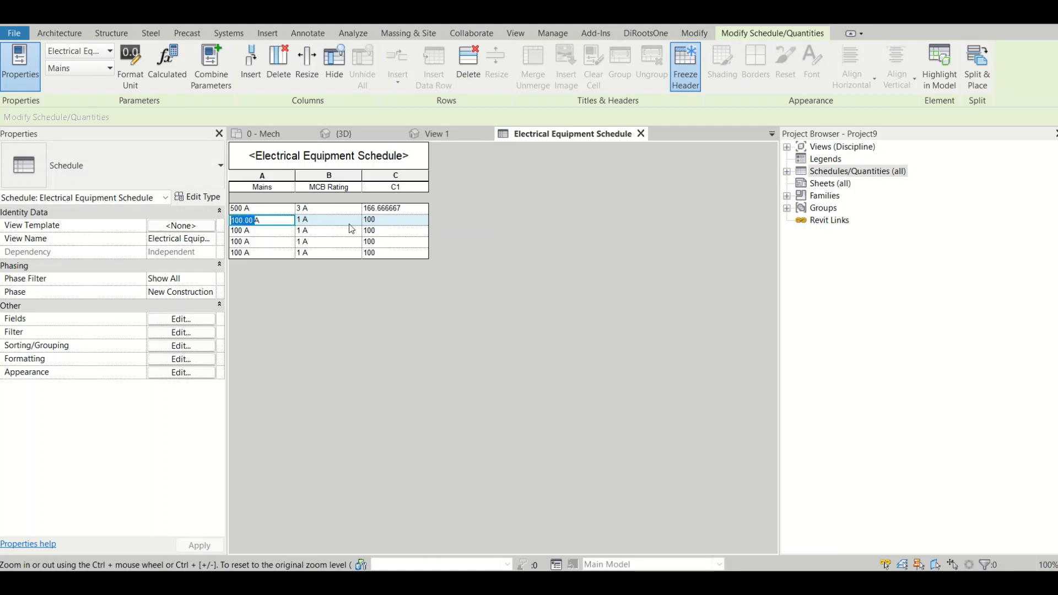
left_click(330, 222)
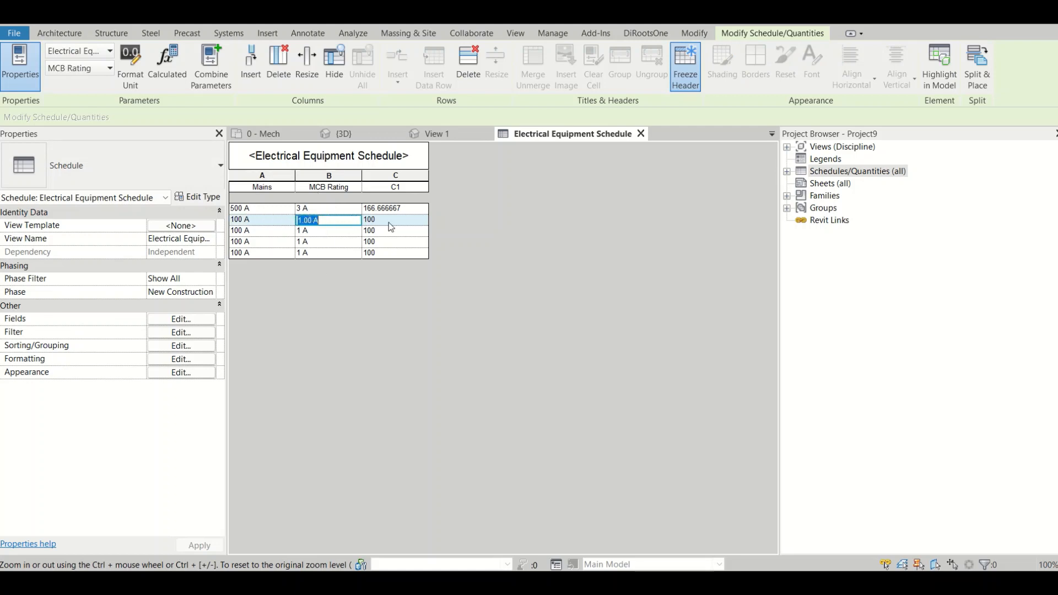
In the 3D view, set Mains to 200 A for the lower-right panelboard of the four visible ones.
left_click(348, 134)
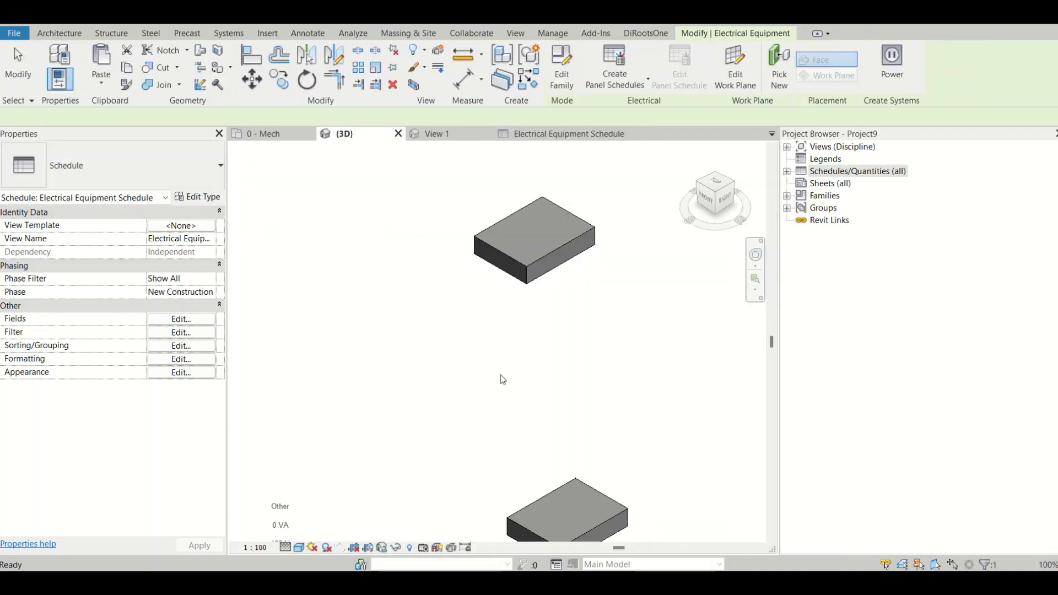
scroll(501, 375, "down", 5)
middle_click_drag(503, 422, 527, 387)
left_click(531, 427)
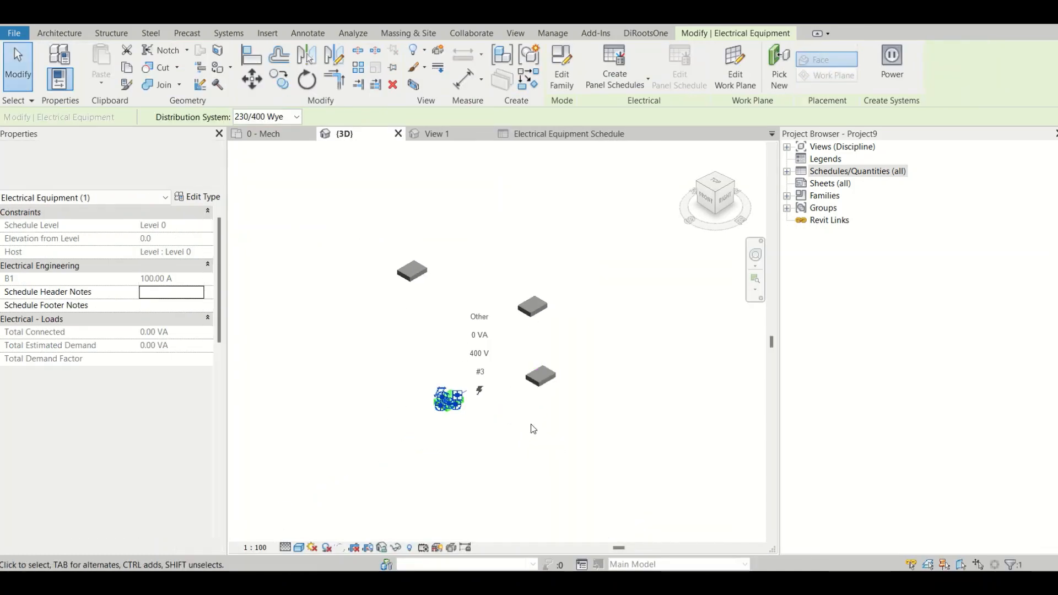
left_click(540, 377)
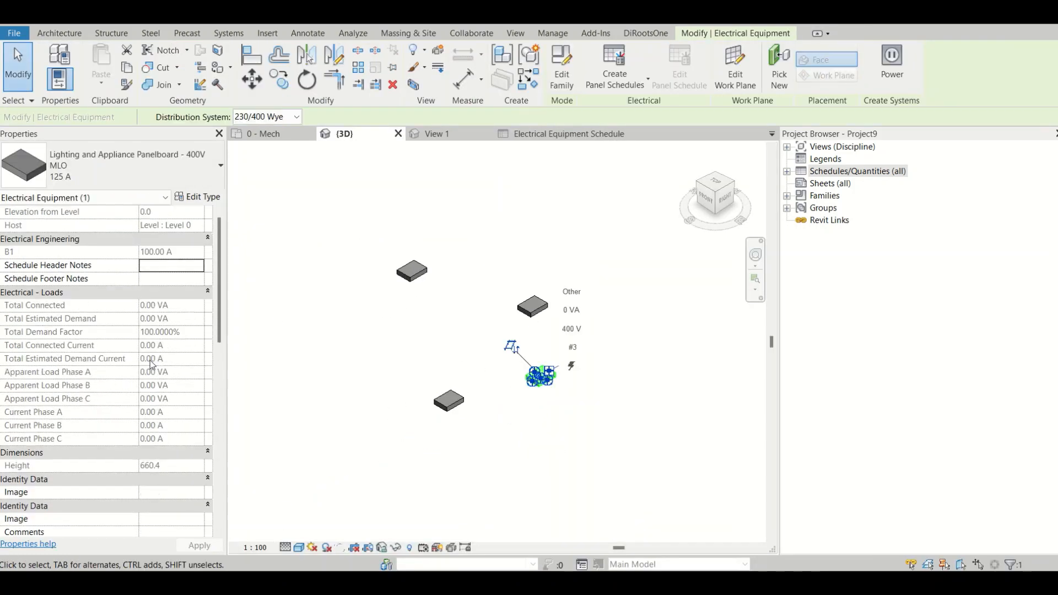
scroll(154, 342, "down", 10)
left_click(164, 283)
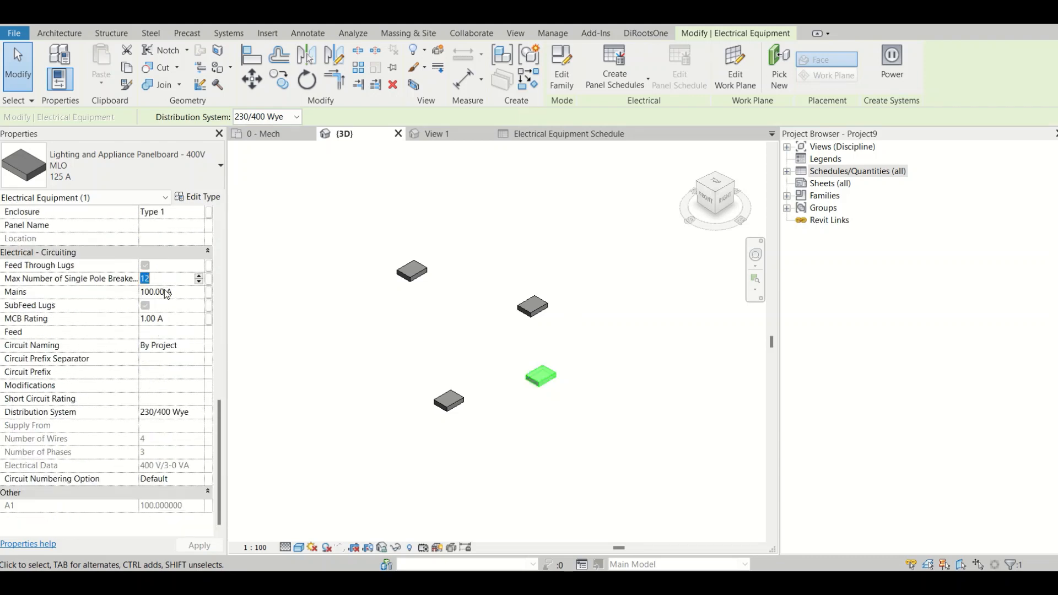
left_click(165, 289)
type("200")
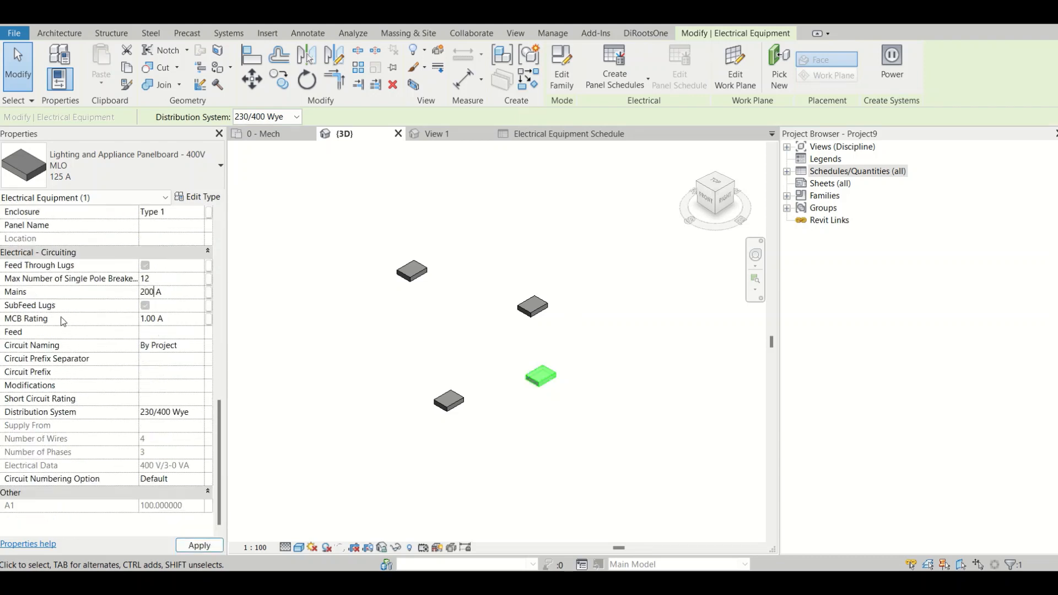
Set the selected panelboard's MCB Rating to 3 A.
left_click(147, 318)
key("BackSpace")
type("3")
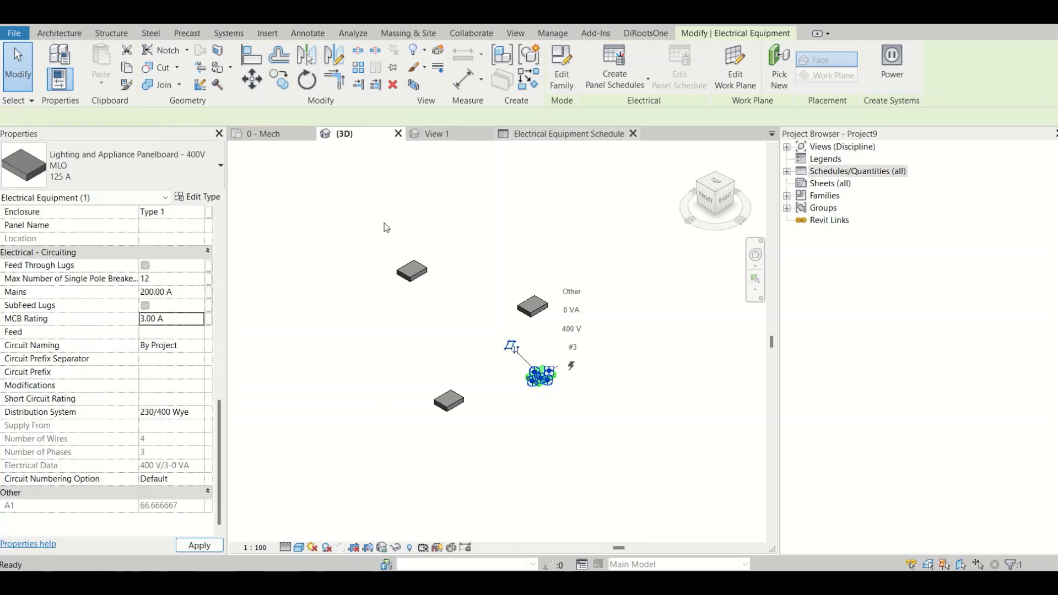
Check the MCB Rating and C1 values of the edited panelboard in the fourth row of the Electrical Equipment Schedule.
left_click(529, 133)
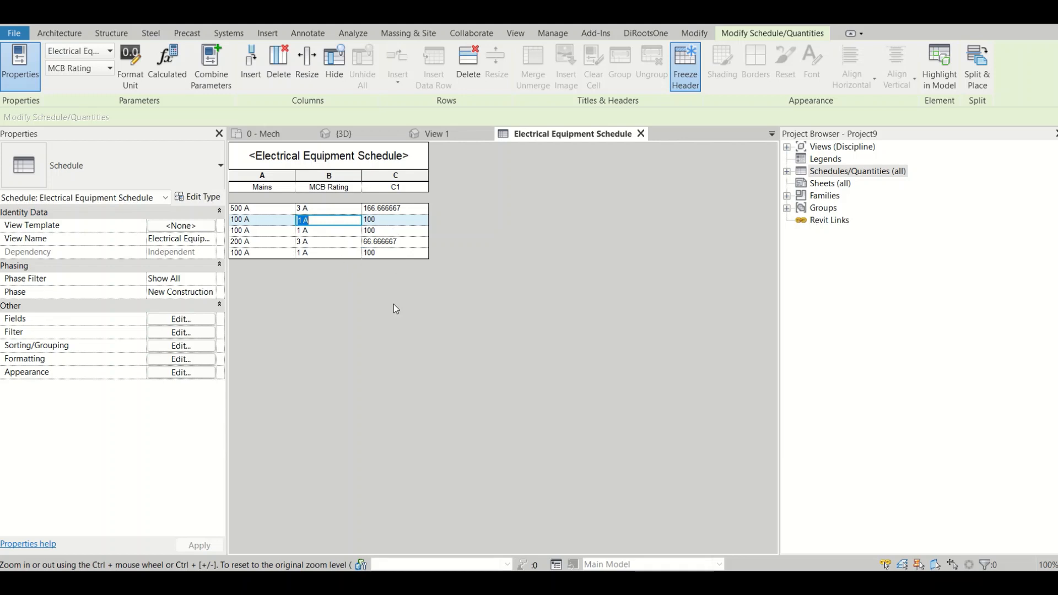
left_click(336, 243)
left_click(406, 243)
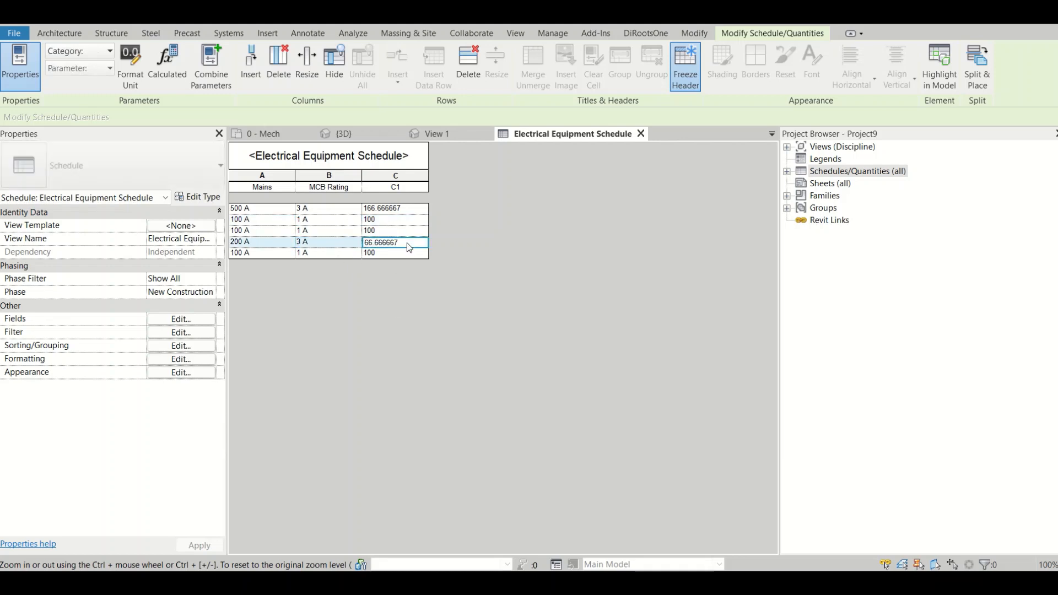